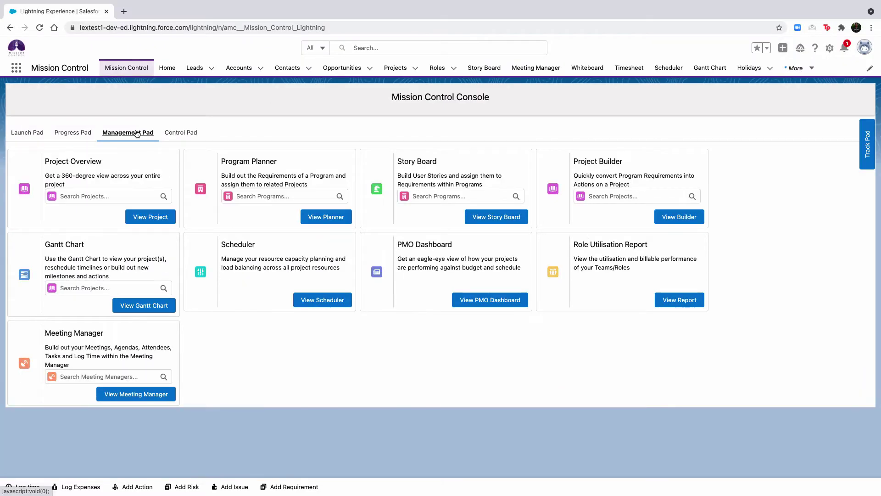
# Browse the Scheduler embedded on the Aprika: Website Build project, then return to the standalone July 2021 month calendar.
pyautogui.click(325, 300)
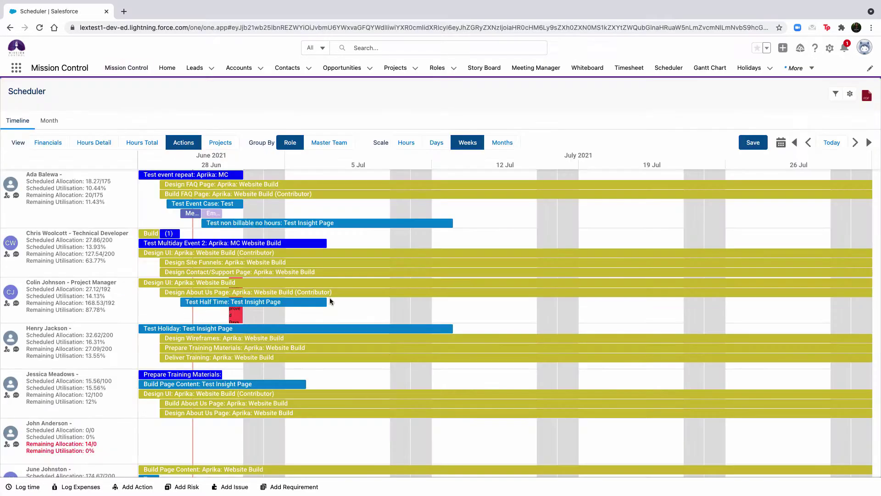
pyautogui.click(395, 67)
pyautogui.click(509, 219)
pyautogui.scroll(-2, 739, 199)
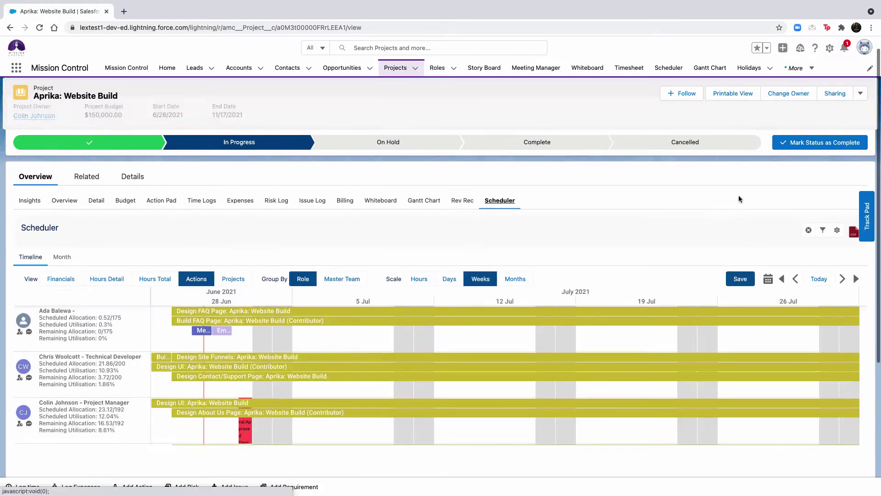
pyautogui.scroll(-2, 739, 198)
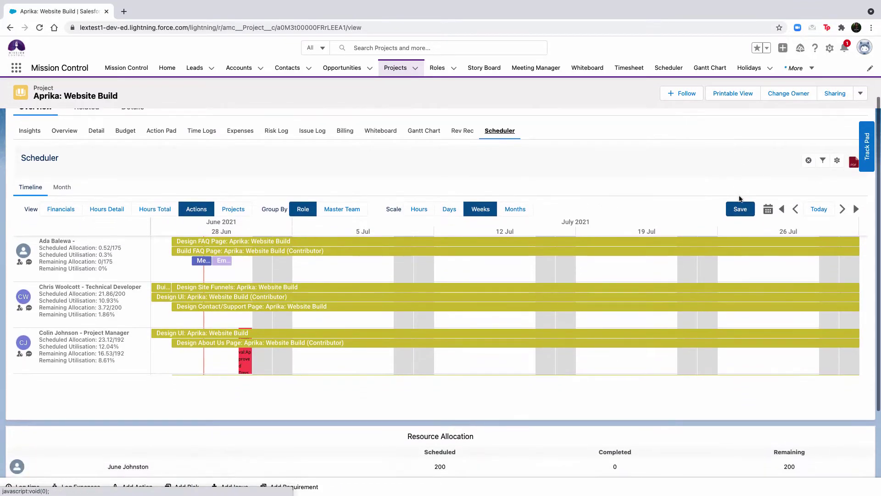
pyautogui.click(679, 72)
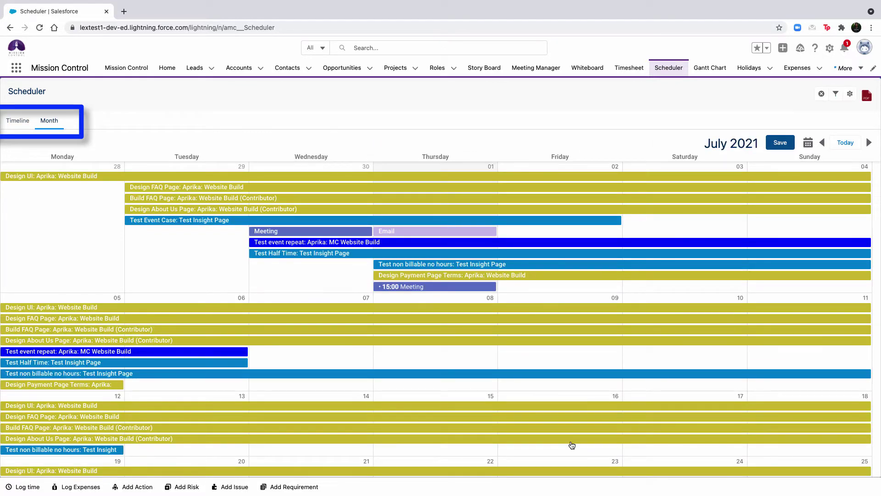
# Scroll through the July 2021 month calendar, then switch to the per-resource daily Timeline.
pyautogui.scroll(-1, 543, 336)
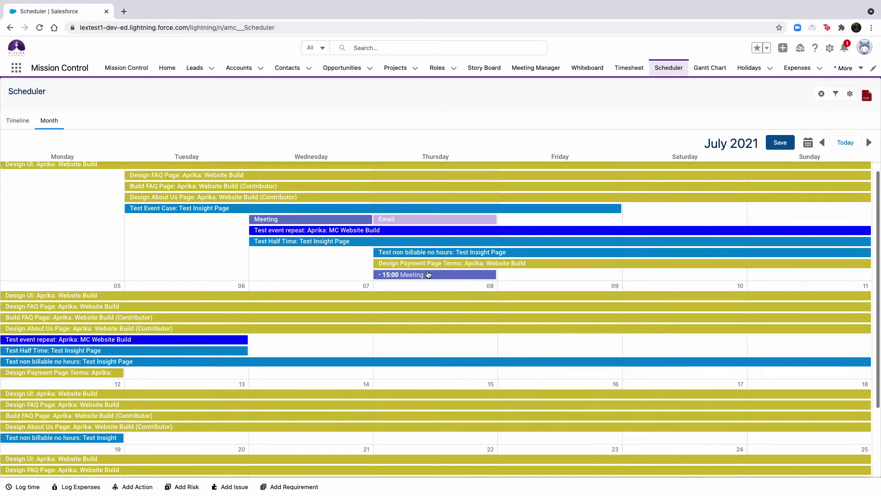
pyautogui.scroll(-1, 428, 275)
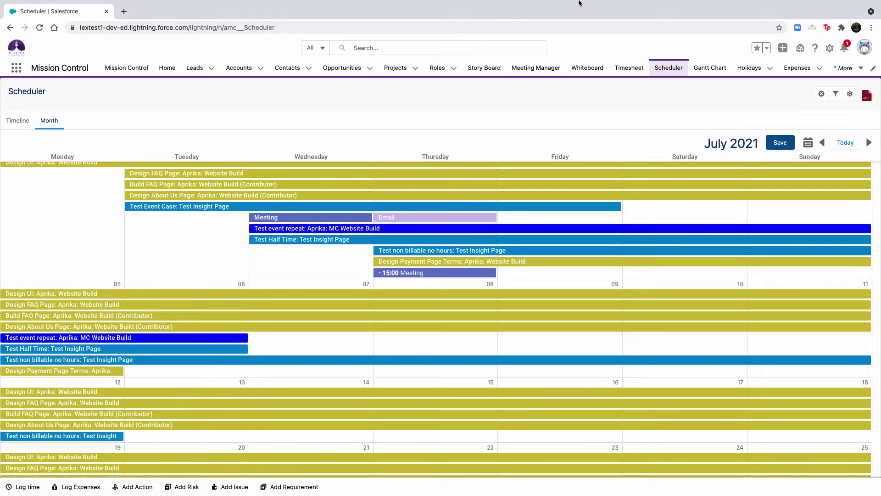
pyautogui.click(669, 68)
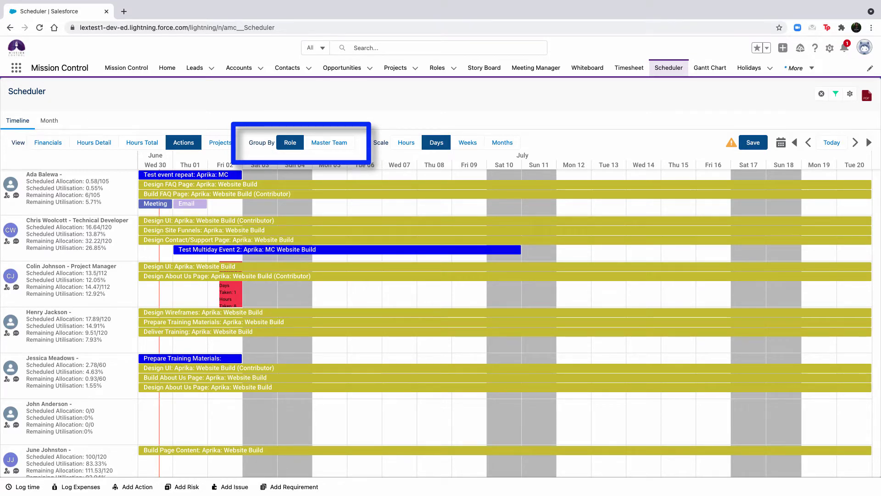
pyautogui.click(8, 196)
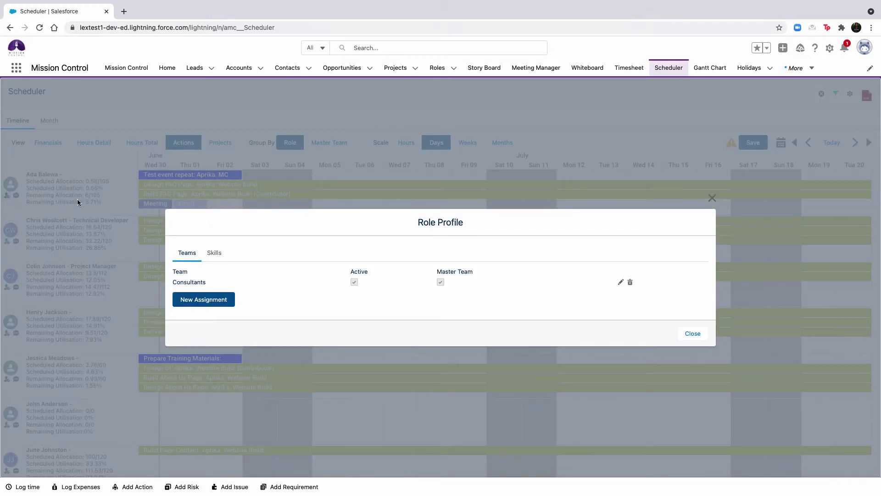
pyautogui.click(215, 253)
pyautogui.press('Escape')
pyautogui.click(16, 196)
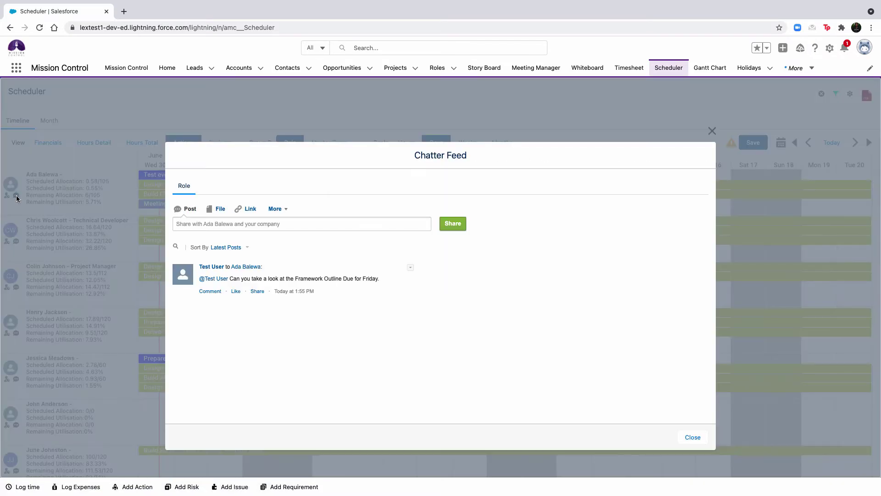
pyautogui.press('Escape')
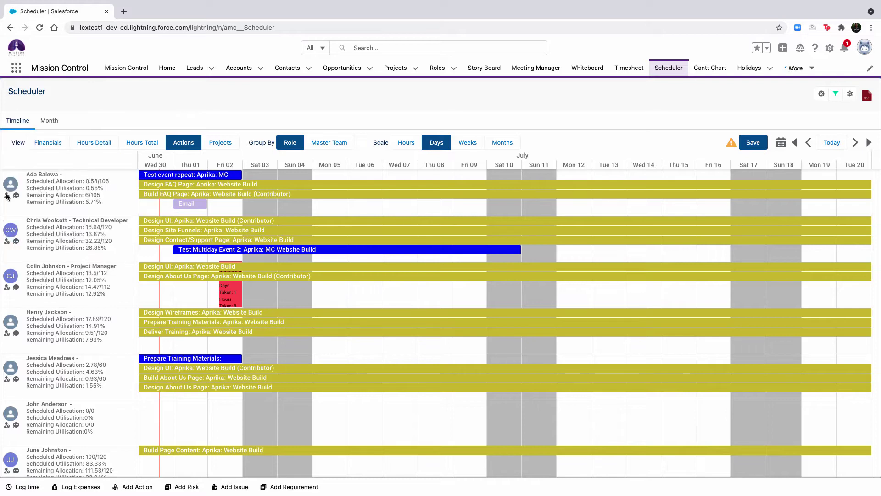
# Switch the timeline to the Financials view to see daily dollar costs per team member.
pyautogui.click(48, 143)
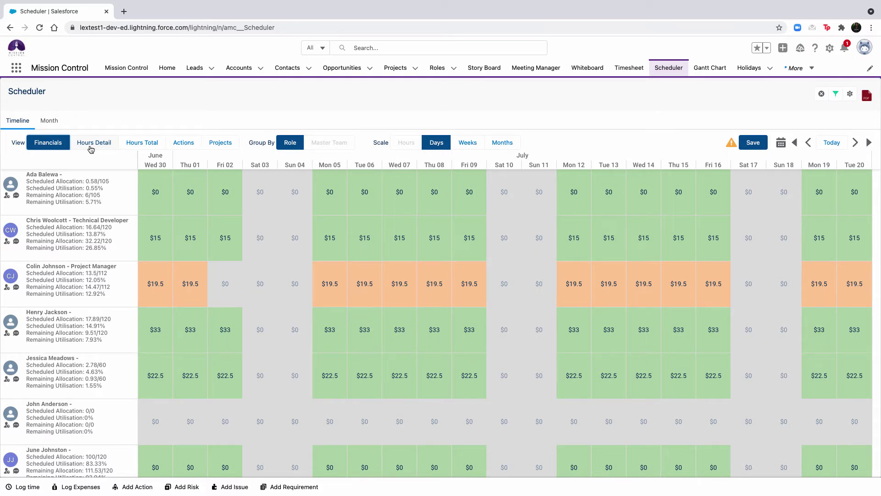
# Review per-day billable and non-billable hours, then return the timeline to the Actions view.
pyautogui.click(92, 144)
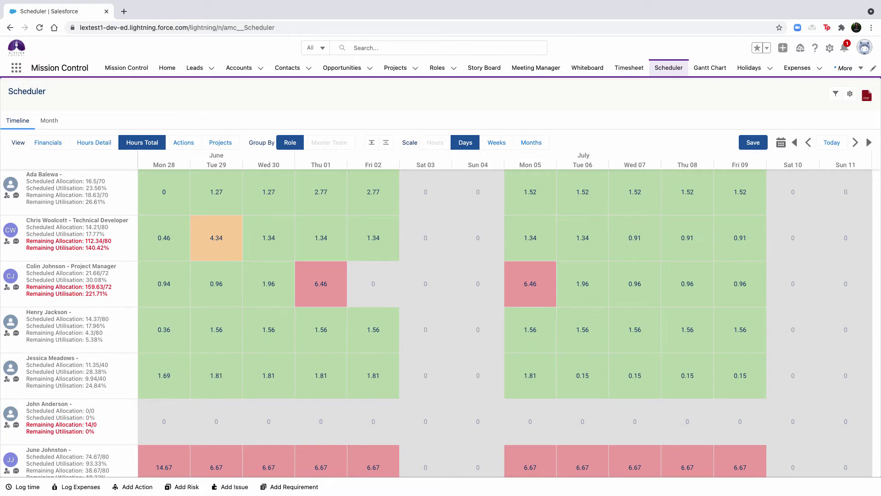
pyautogui.click(178, 143)
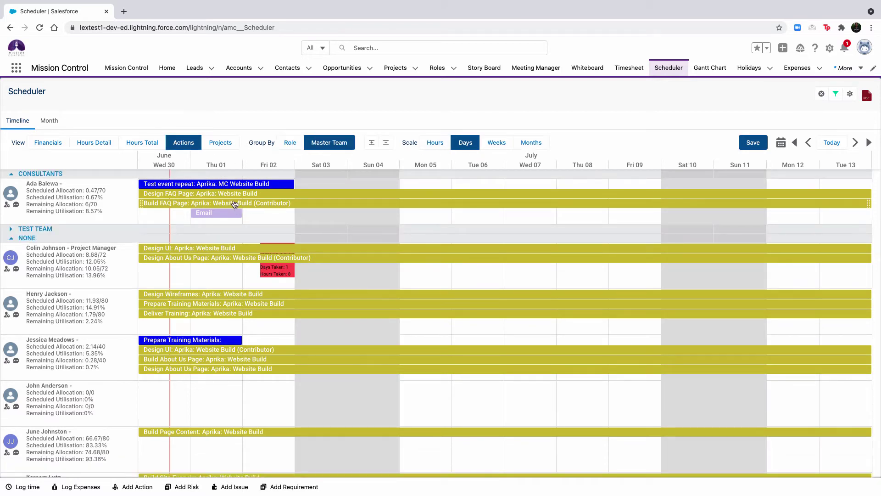
# Open the Design FAQ Page action's summary, browse its Checklist, User Stories and Chatter tabs, and close it.
pyautogui.moveTo(213, 198)
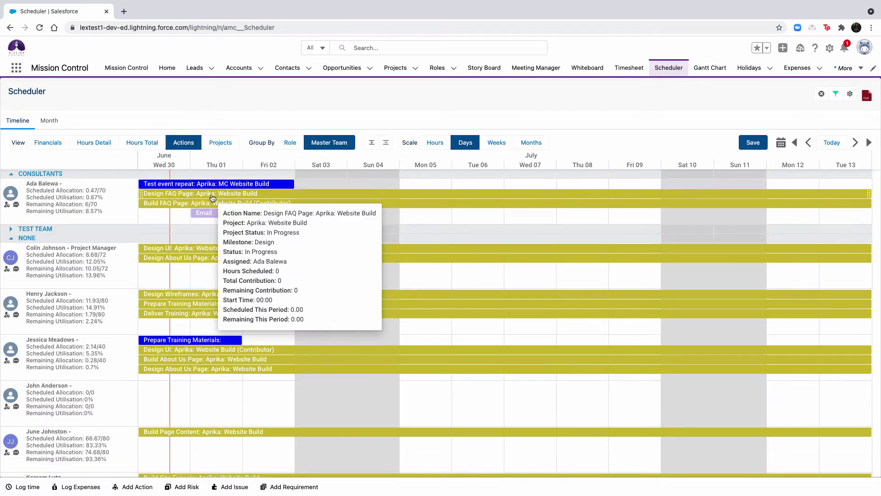
pyautogui.click(213, 198)
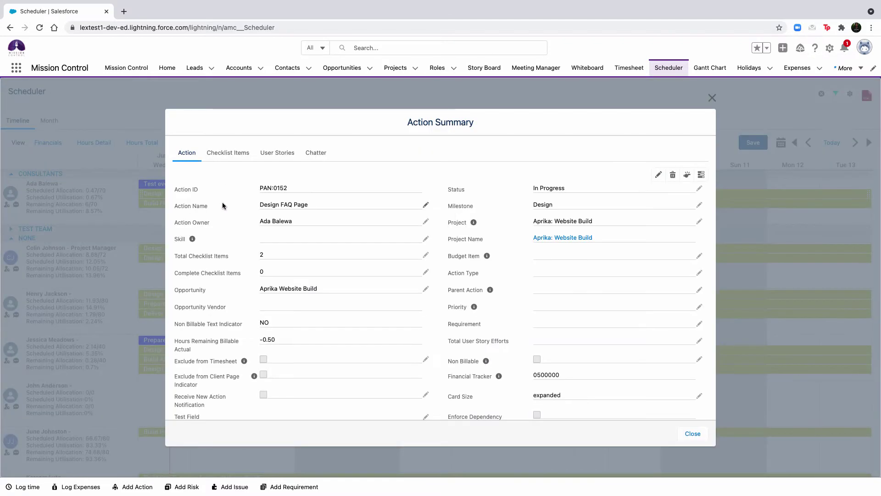
pyautogui.click(223, 151)
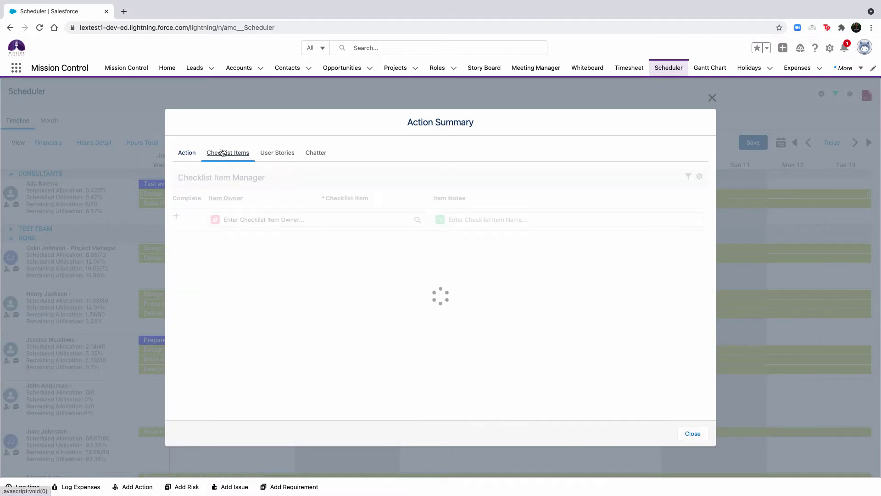
pyautogui.click(273, 156)
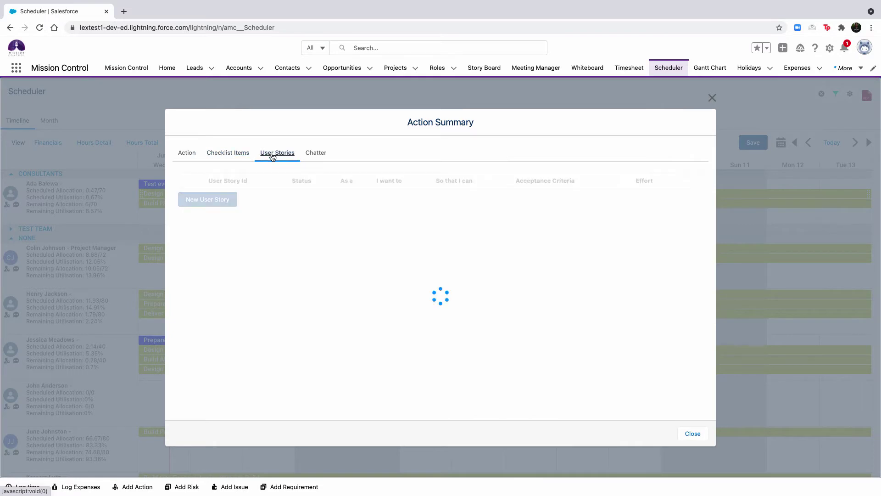
pyautogui.click(316, 155)
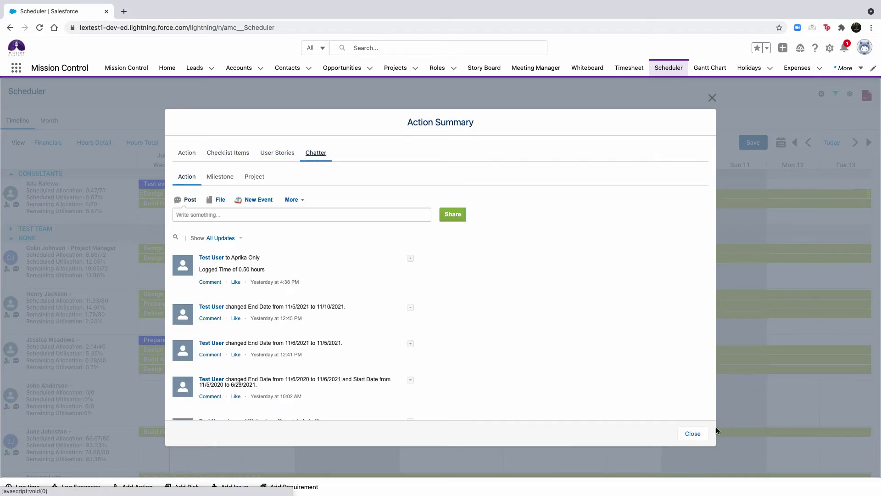
pyautogui.click(697, 436)
# Move Test event repeat later, shorten it to end Fri 09, and draw a new Mon 05–Tue 06 event.
pyautogui.moveTo(311, 184); pyautogui.dragTo(542, 203)
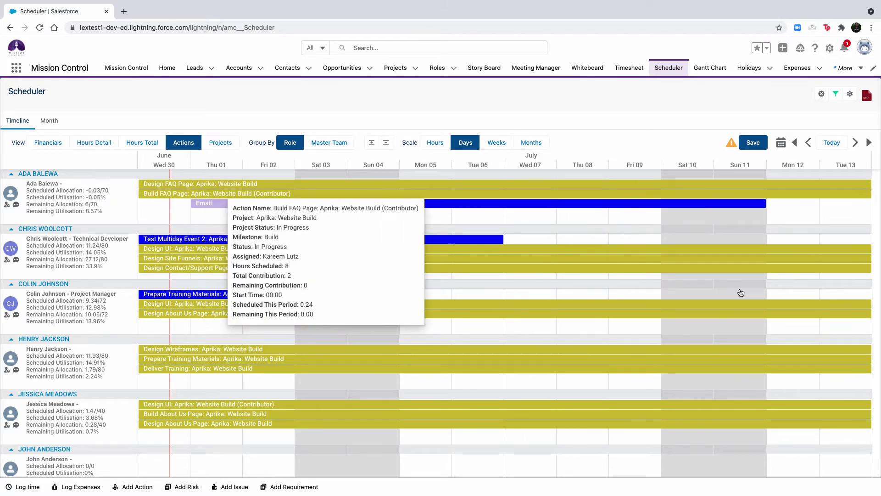
pyautogui.moveTo(765, 203); pyautogui.dragTo(533, 221)
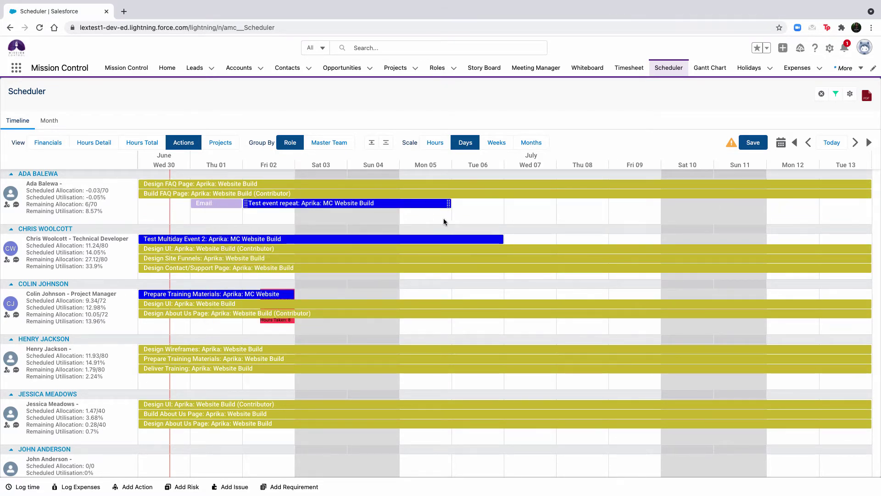
pyautogui.moveTo(436, 219)
pyautogui.mouseDown()
pyautogui.moveTo(426, 219)
pyautogui.moveTo(443, 219)
pyautogui.mouseUp()
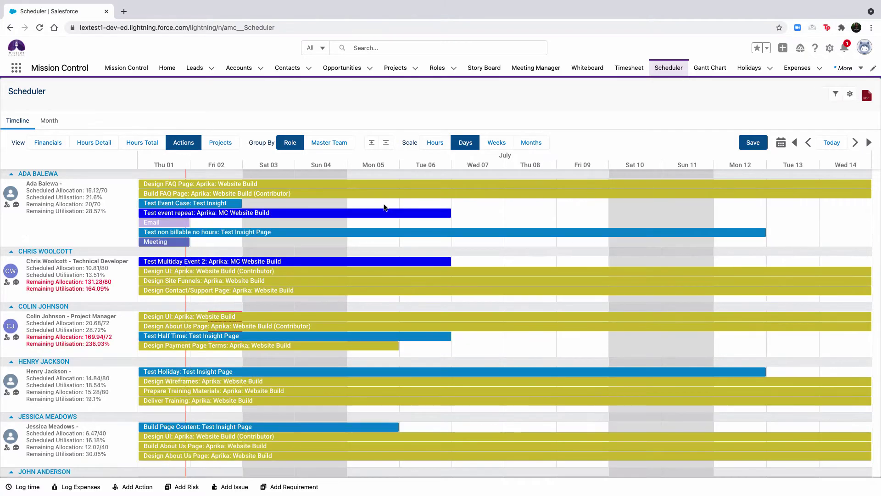
pyautogui.moveTo(381, 205); pyautogui.dragTo(435, 206)
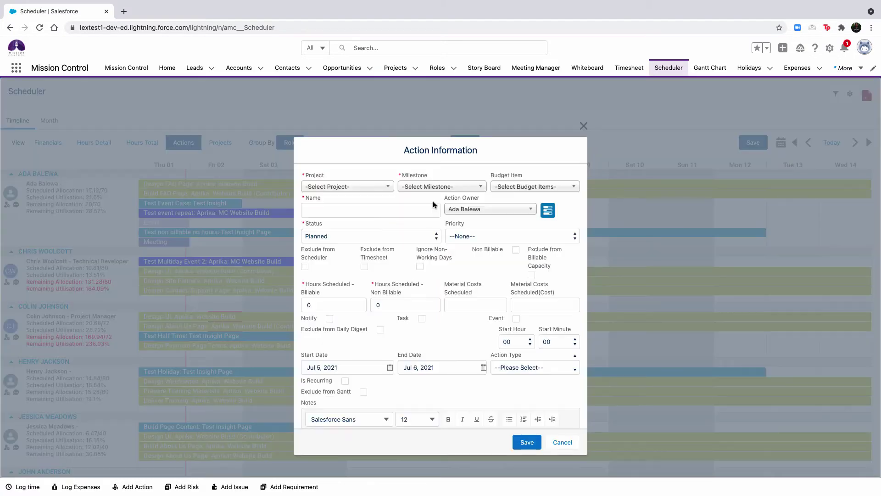
# Set the new action's project to Aprika: Website Build with Design milestone and Design budget item.
pyautogui.click(358, 188)
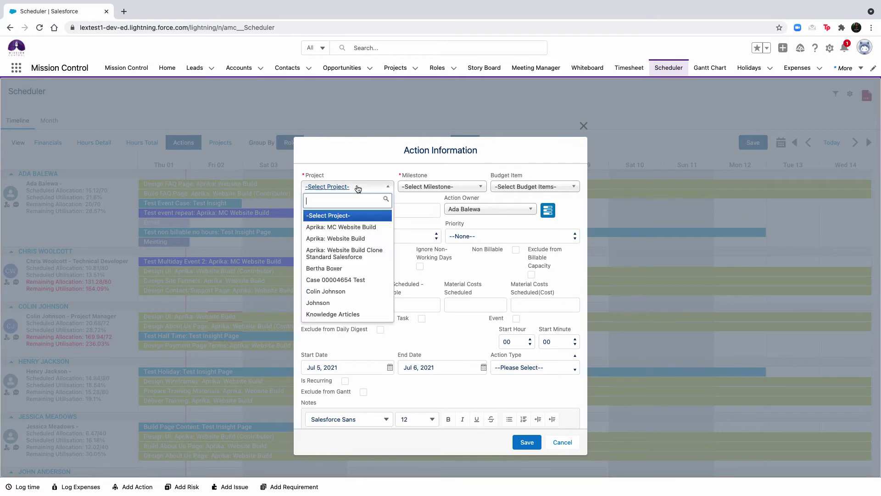
pyautogui.click(357, 238)
pyautogui.click(413, 186)
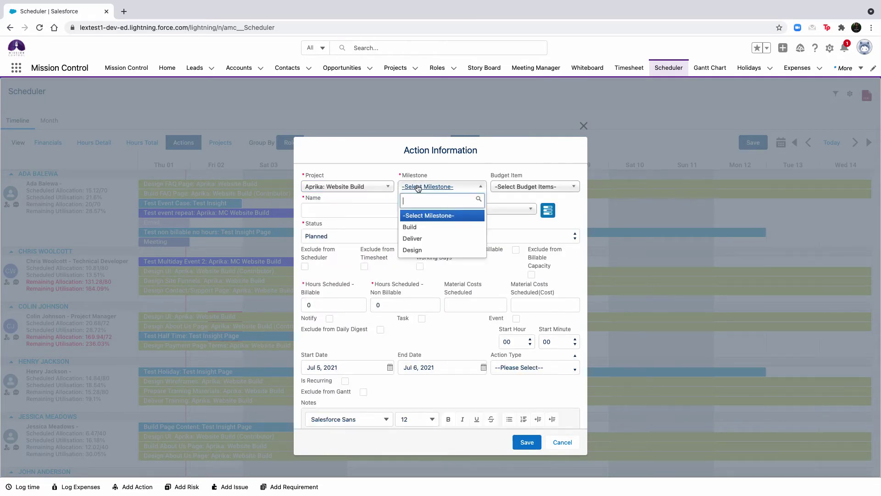
pyautogui.click(413, 249)
pyautogui.click(518, 187)
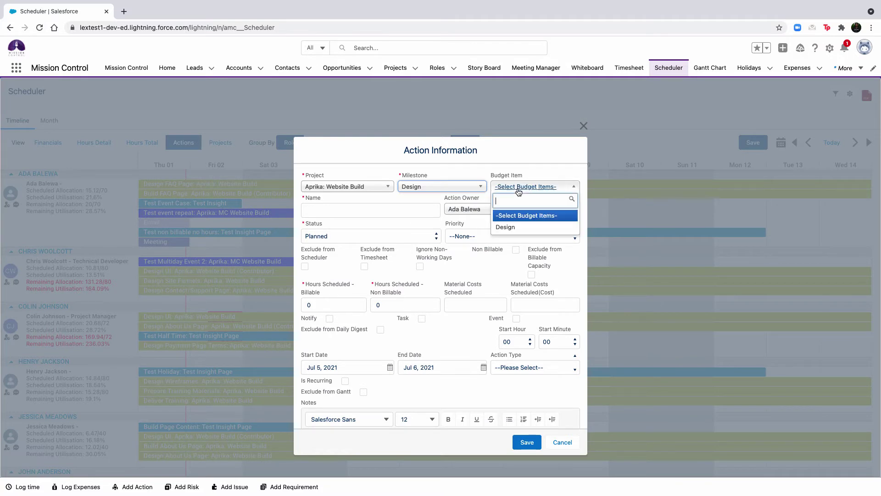
pyautogui.click(511, 226)
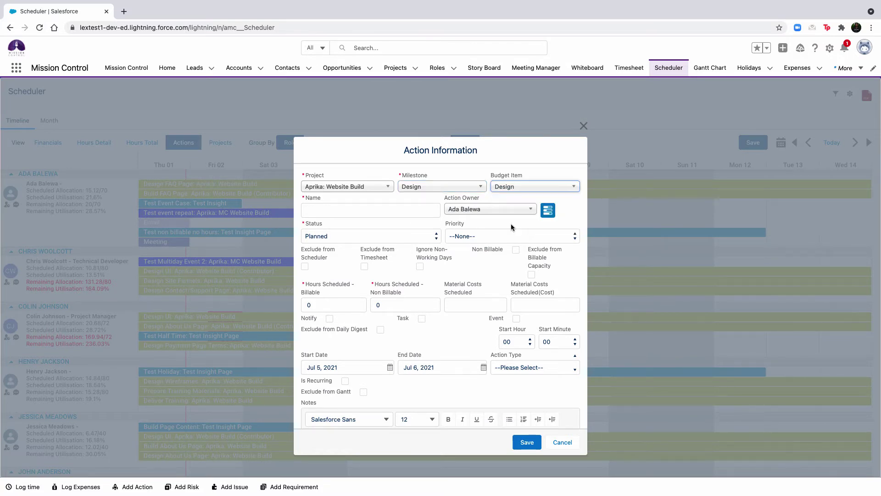
# Start the action's name and resource assignment, then lengthen Test event repeat to end Tue 06.
pyautogui.click(399, 210)
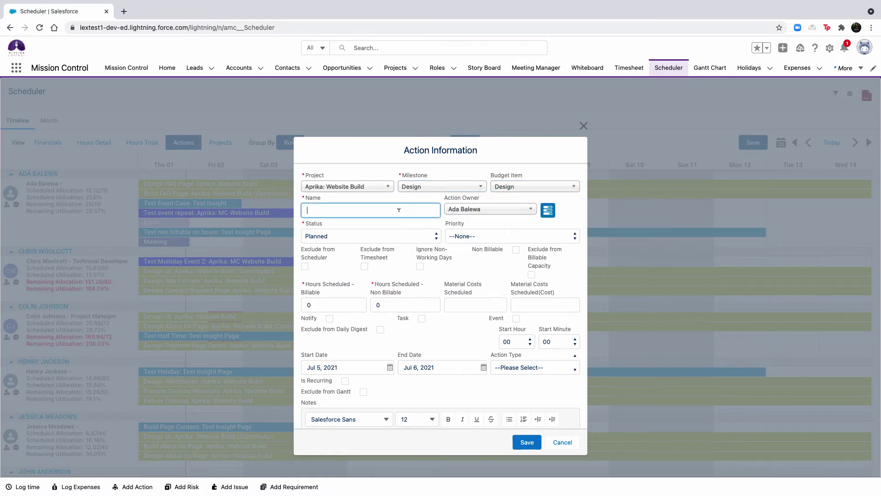
pyautogui.click(548, 209)
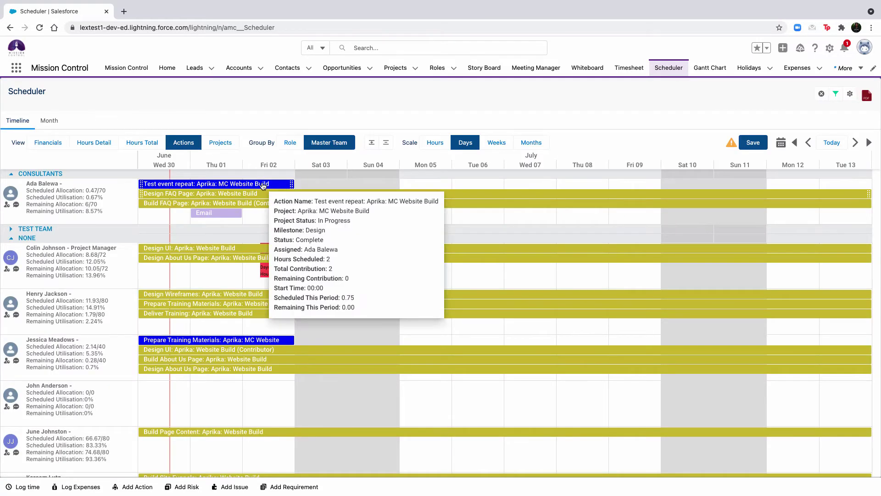
pyautogui.moveTo(292, 184); pyautogui.dragTo(468, 184)
# Drag Prepare Training Materials to the resource above, then back to its original resource row.
pyautogui.moveTo(210, 337); pyautogui.dragTo(214, 316)
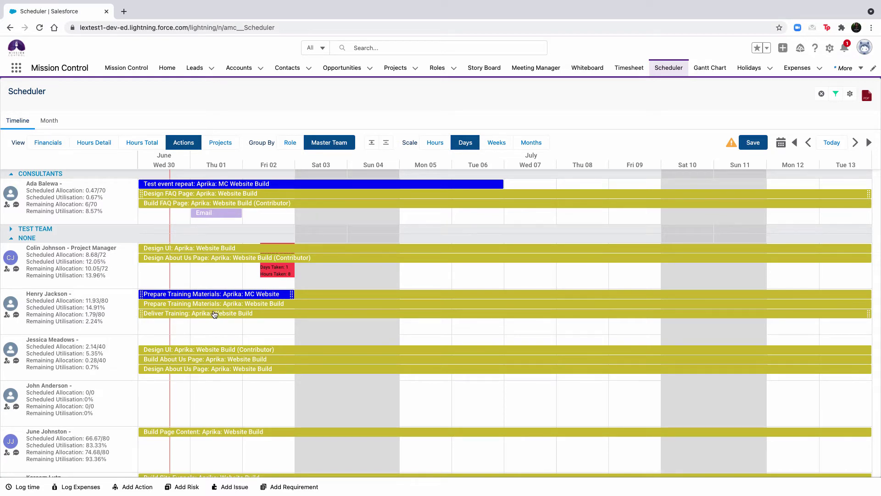
pyautogui.moveTo(214, 314); pyautogui.dragTo(209, 342)
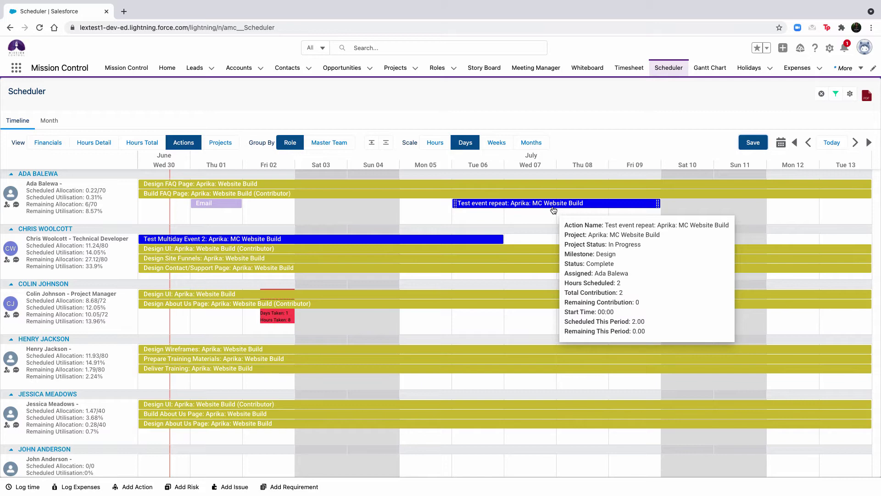
# Switch the timeline to the Projects view, showing project bars per team member.
pyautogui.click(211, 140)
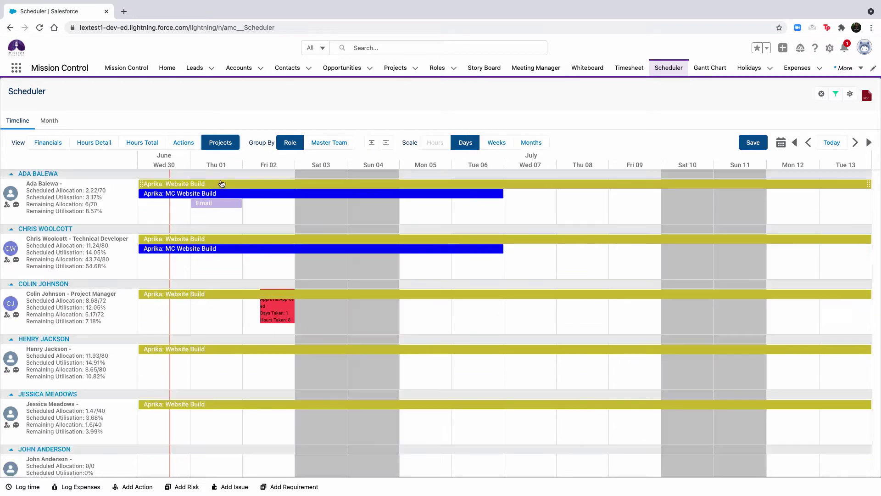
# Switch to the Hours scale and save Scheduler Settings with Hours View visible days set to 3.
pyautogui.moveTo(222, 187)
pyautogui.click(434, 143)
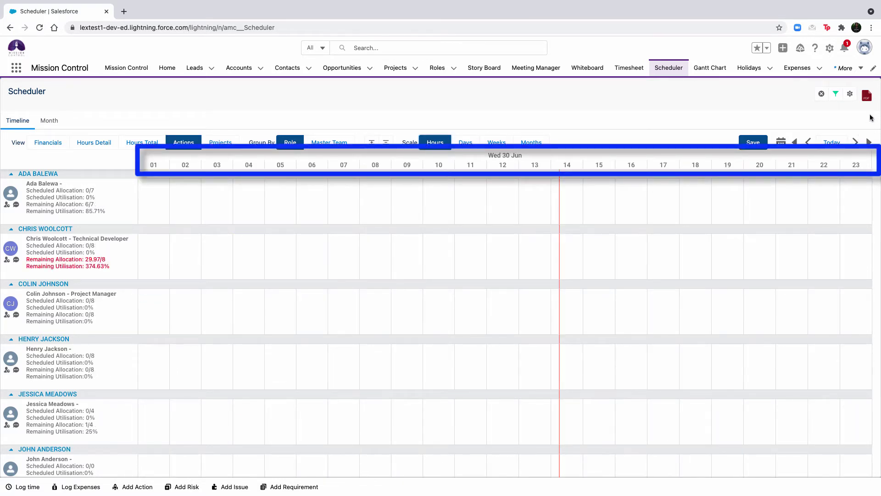
pyautogui.click(851, 94)
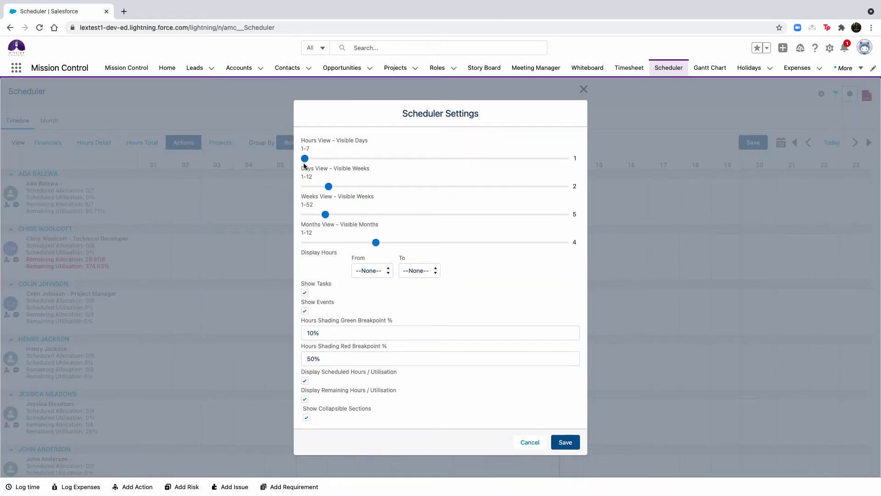
pyautogui.moveTo(303, 161); pyautogui.dragTo(436, 161)
pyautogui.click(382, 159)
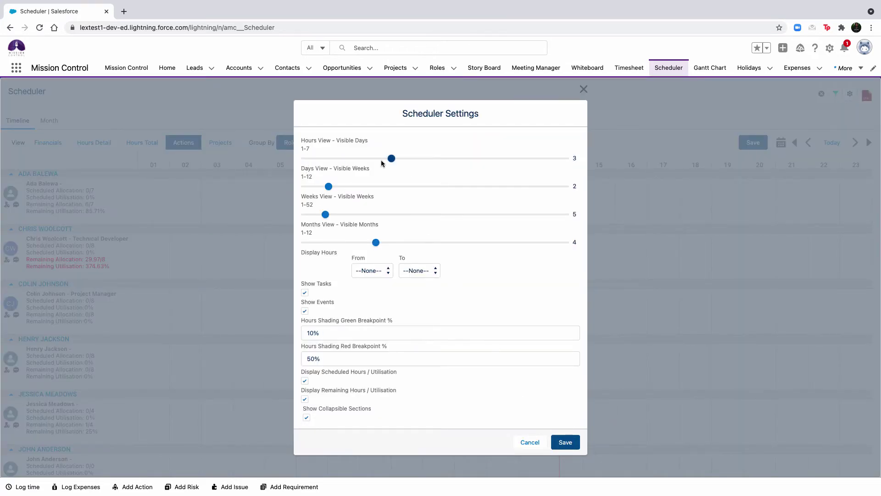
pyautogui.click(575, 443)
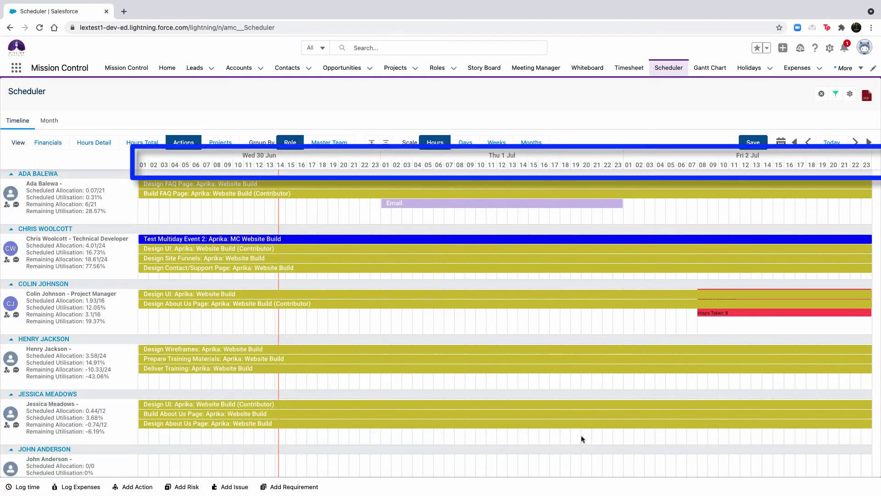
# Try the Days, Weeks and Months scales and toggle between Projects and Actions views.
pyautogui.click(466, 142)
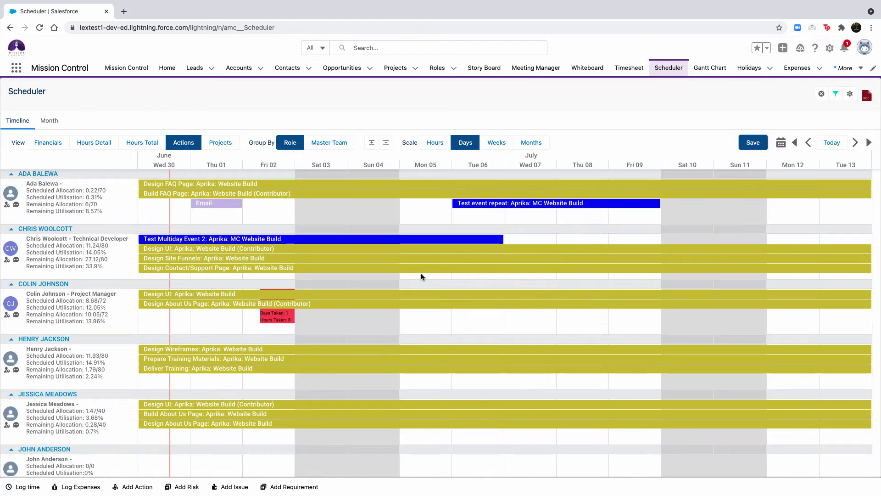
pyautogui.click(220, 142)
pyautogui.click(500, 142)
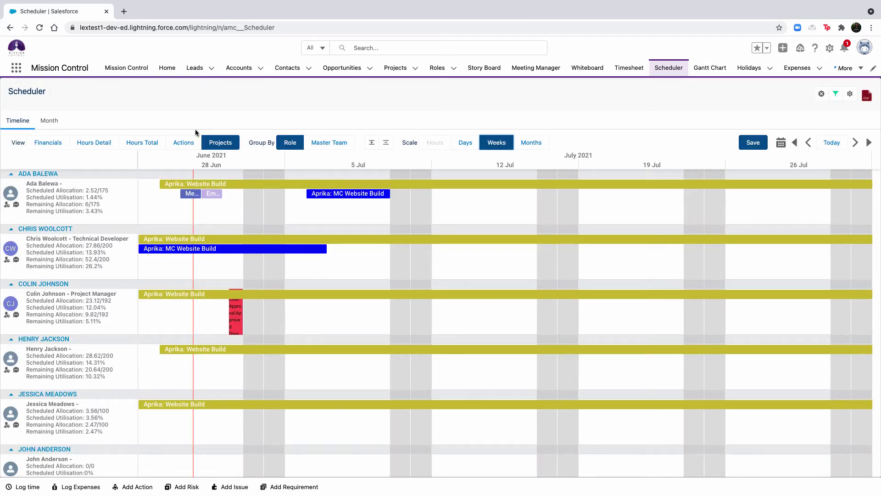
pyautogui.click(178, 143)
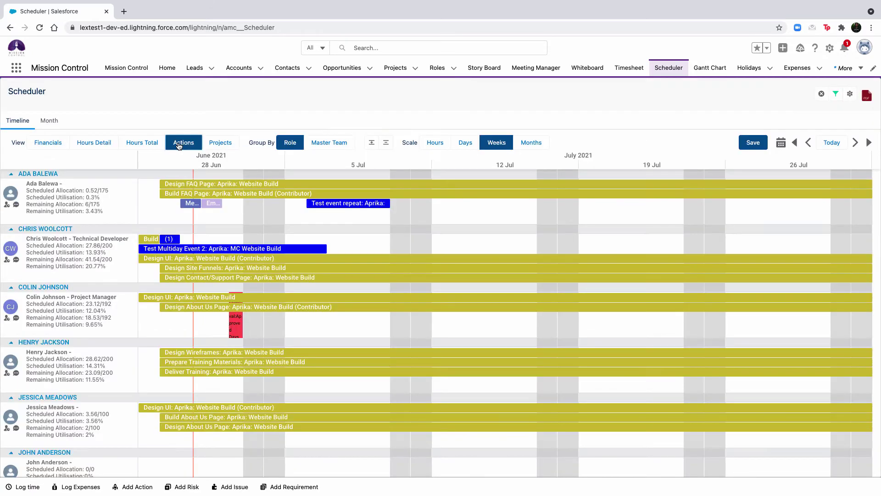
pyautogui.click(522, 144)
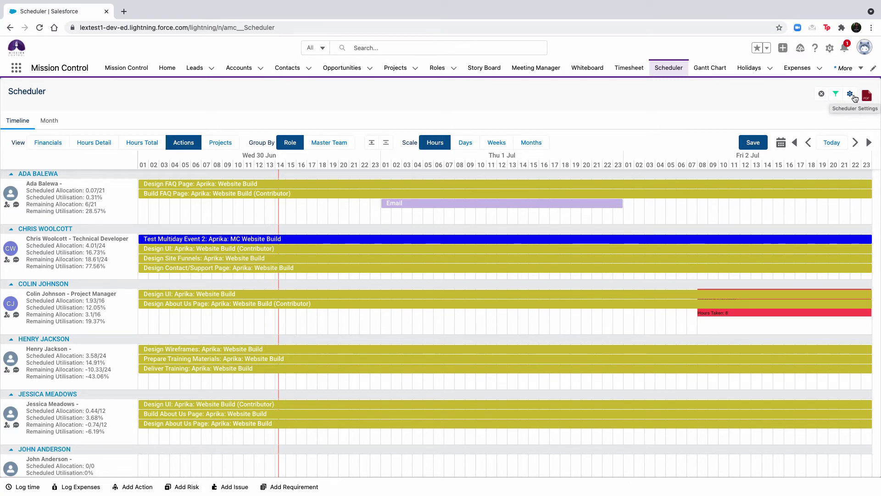
# In Scheduler Settings, choose 8 for Display Hours From and 18 for To.
pyautogui.click(854, 95)
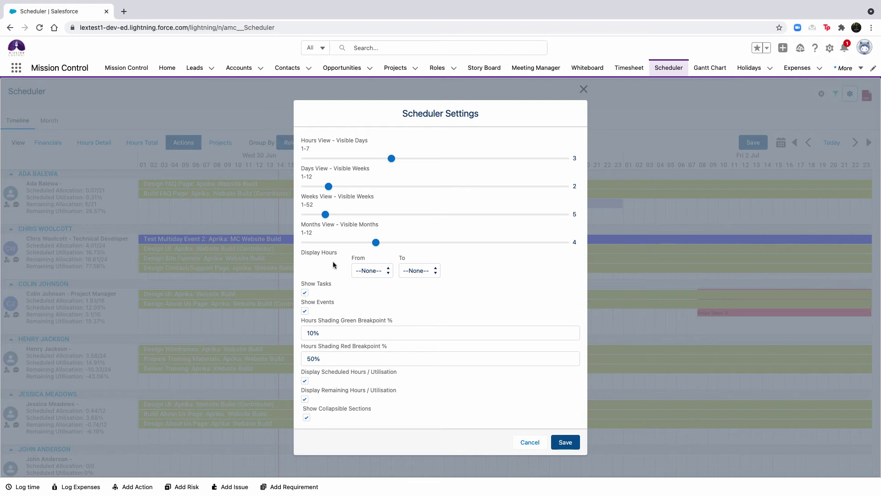
pyautogui.click(386, 275)
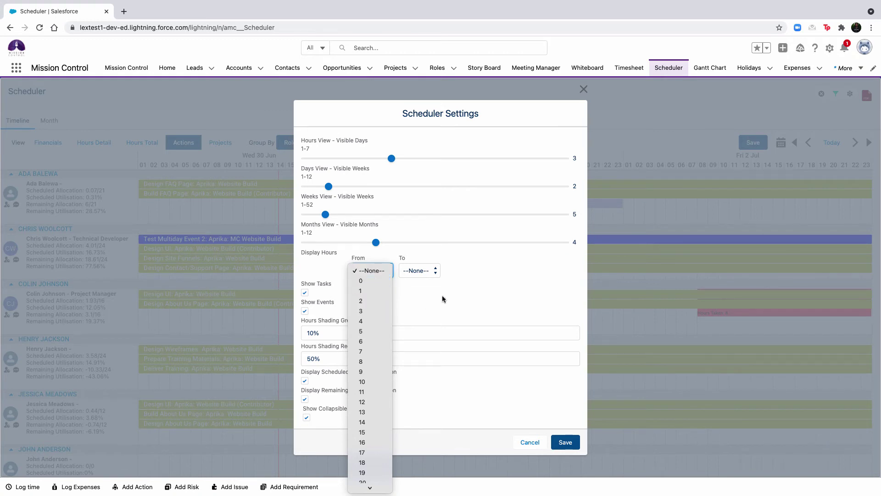
pyautogui.click(385, 362)
pyautogui.click(419, 271)
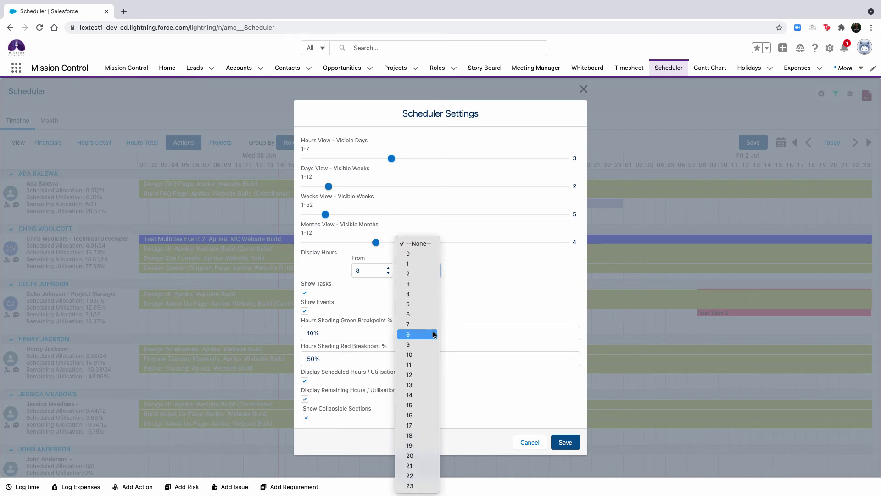
pyautogui.click(423, 436)
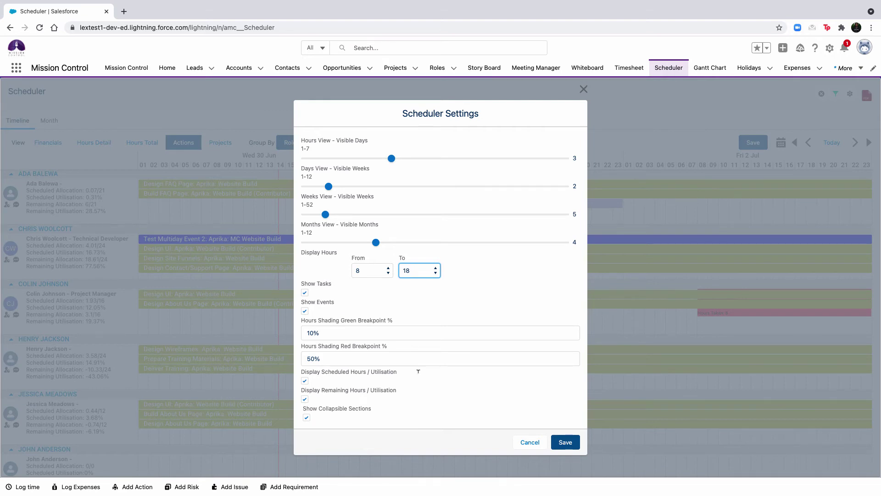
pyautogui.click(401, 162)
# Show 4 days in the hourly view, with green breakpoint 0.5 and red breakpoint 0.8.
pyautogui.press('Right')
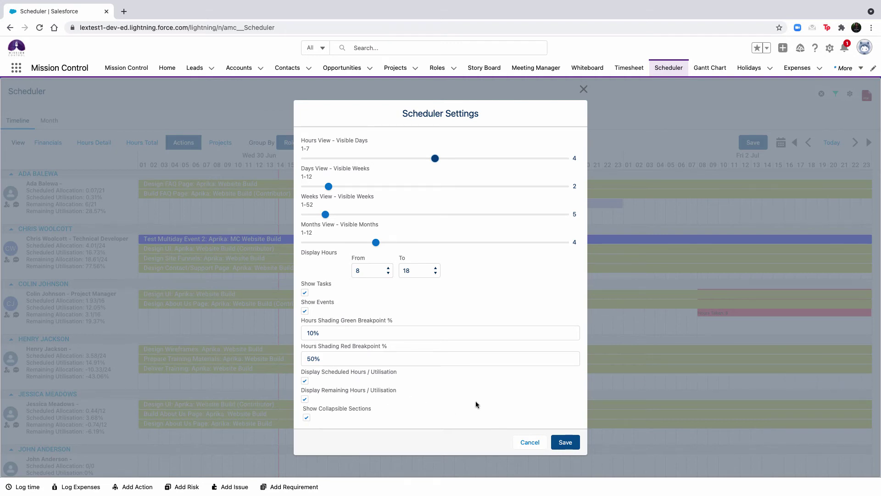
pyautogui.click(312, 334)
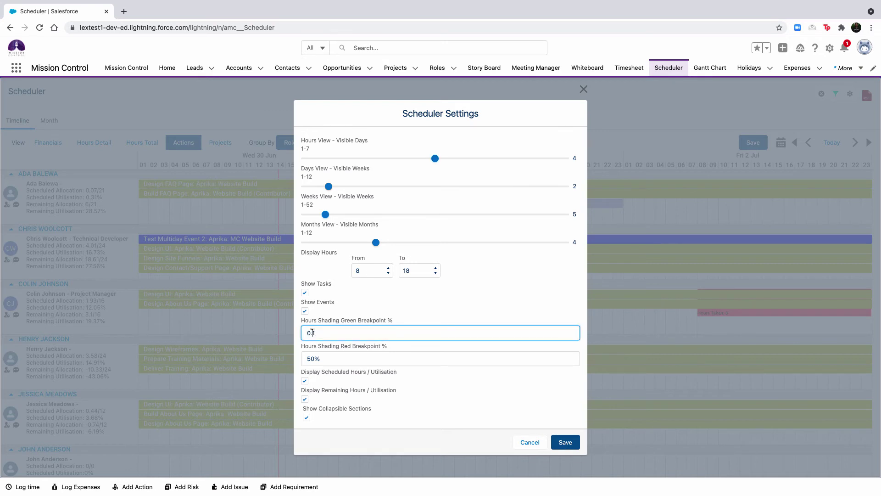
pyautogui.press('BackSpace')
pyautogui.press('BackSpace')
pyautogui.write('5')
pyautogui.click(311, 358)
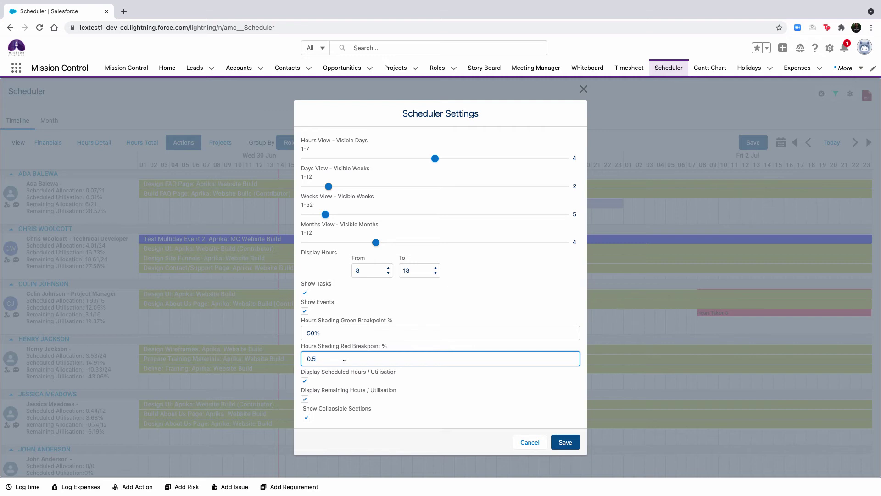
pyautogui.press('BackSpace')
pyautogui.write('8')
pyautogui.scroll(-1, 384, 387)
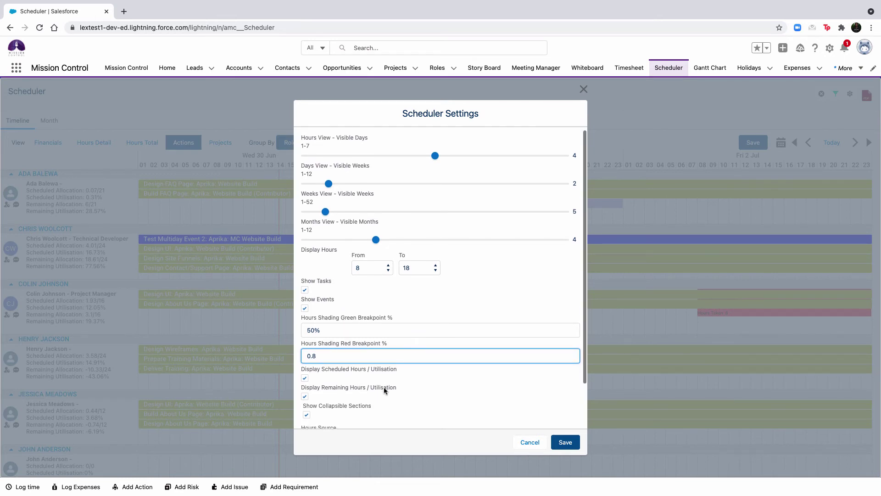
pyautogui.scroll(-3, 380, 381)
pyautogui.scroll(-3, 380, 382)
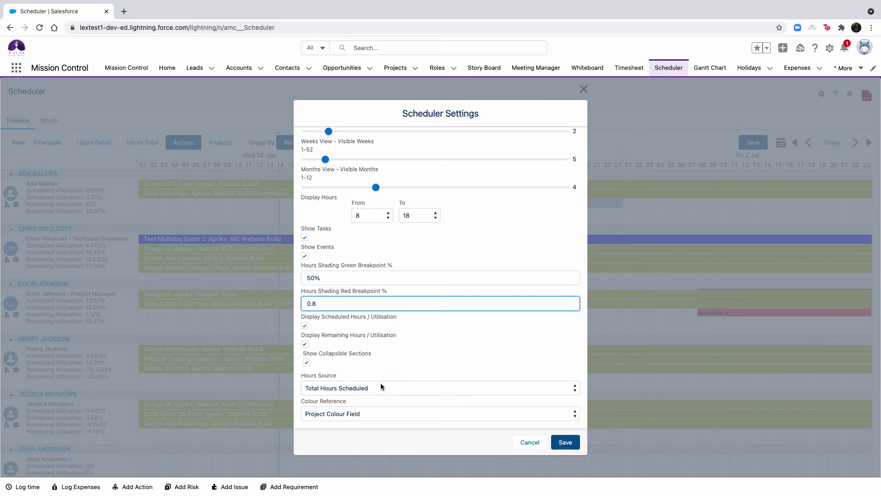
# Keep Total Hours Scheduled as hours source, colour bars by Gantt Chart Status Value Settings, and save.
pyautogui.click(417, 389)
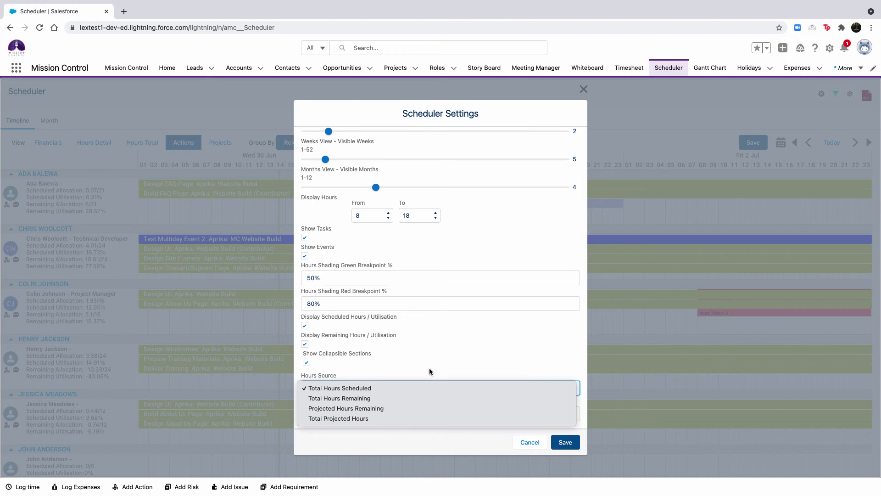
pyautogui.click(430, 369)
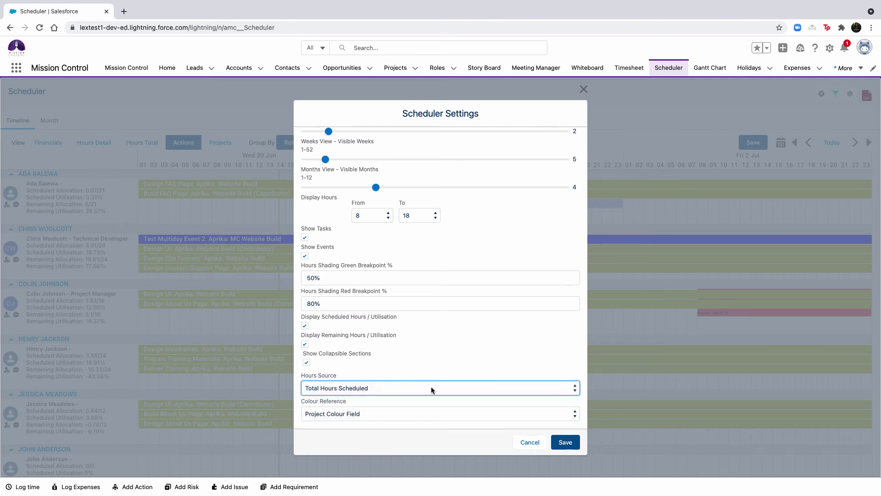
pyautogui.click(427, 410)
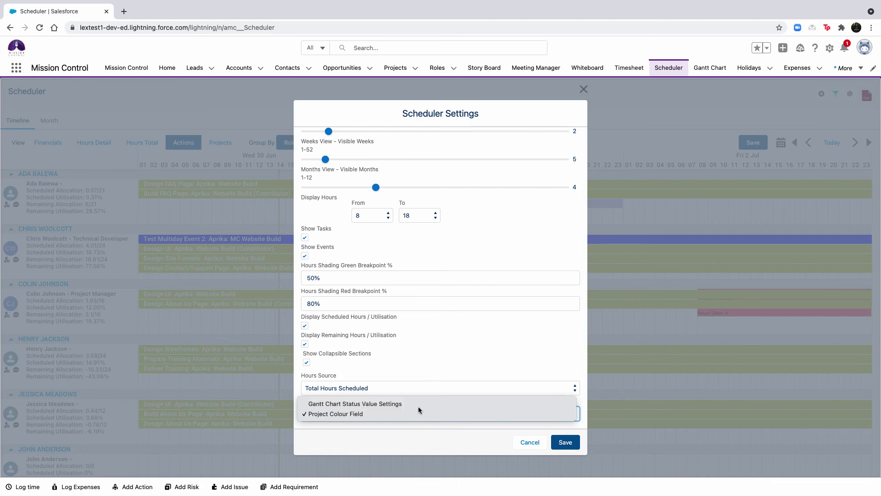
pyautogui.click(419, 404)
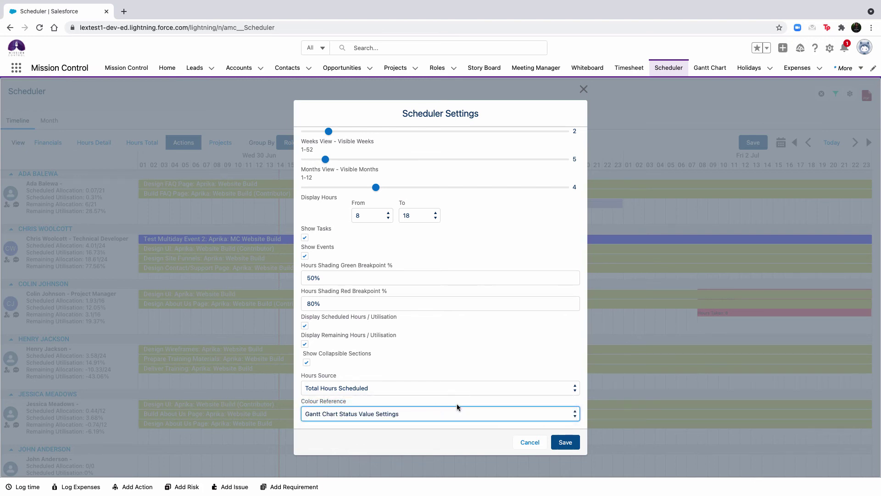
pyautogui.click(566, 443)
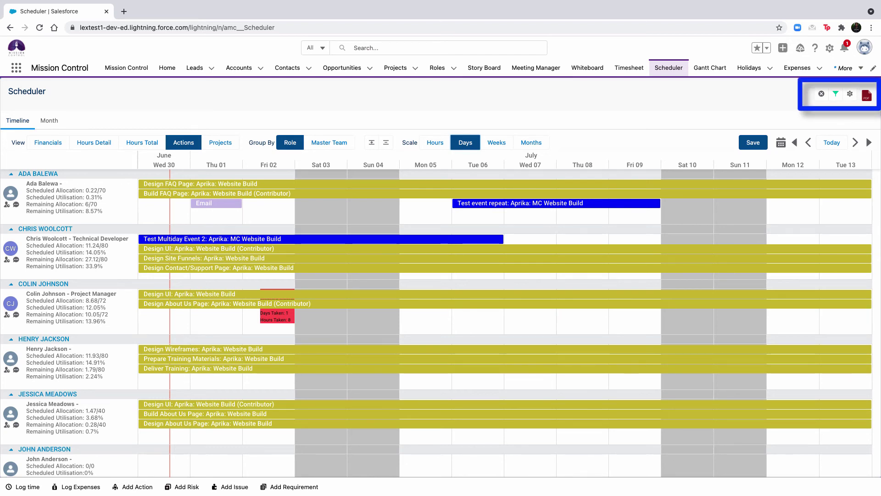
# In the Scheduler filters, reset the Custom Field object back to --Object--.
pyautogui.click(836, 95)
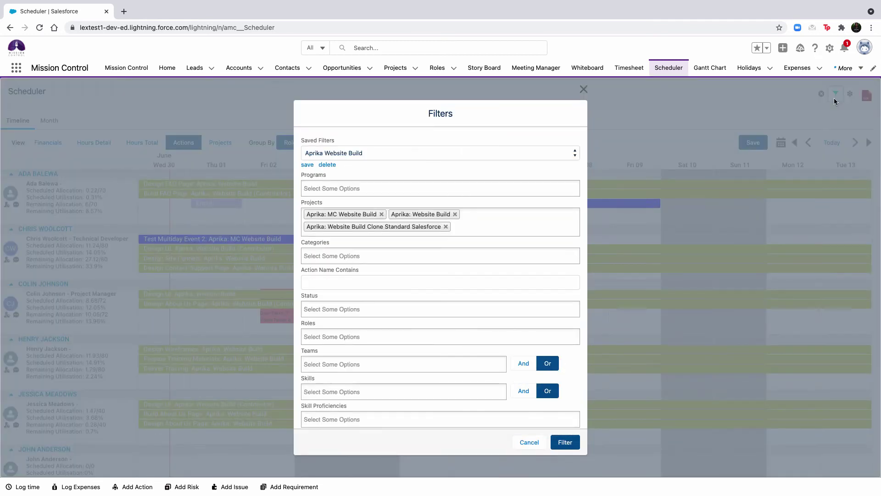
pyautogui.click(373, 182)
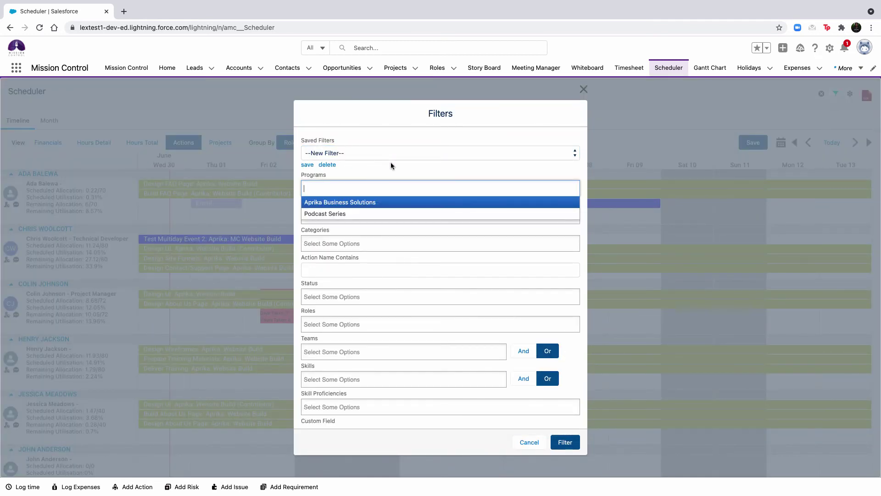
pyautogui.click(389, 165)
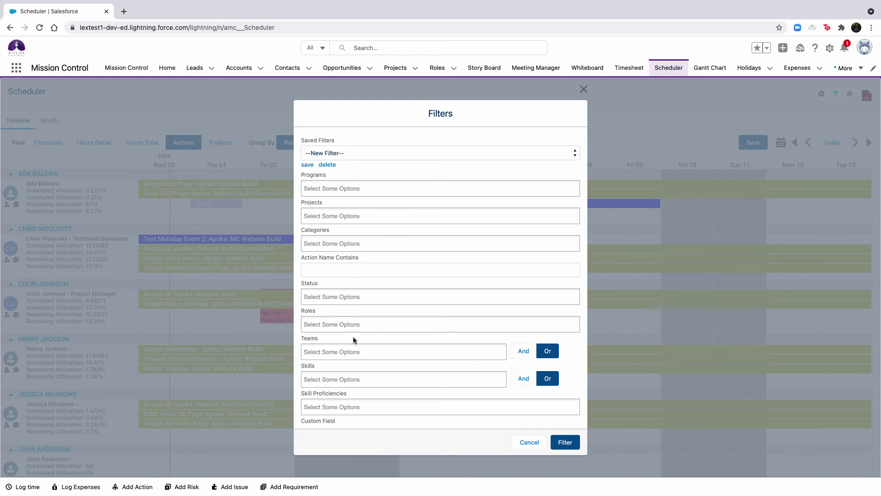
pyautogui.scroll(-2, 367, 331)
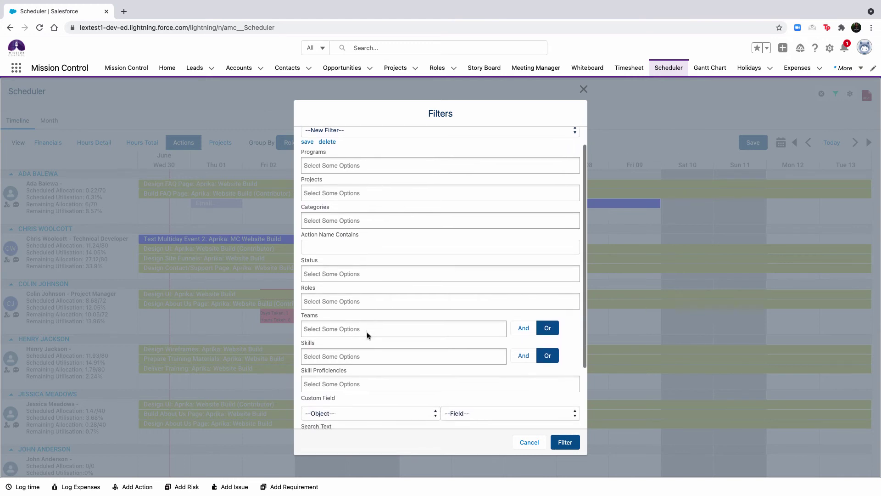
pyautogui.scroll(-3, 368, 332)
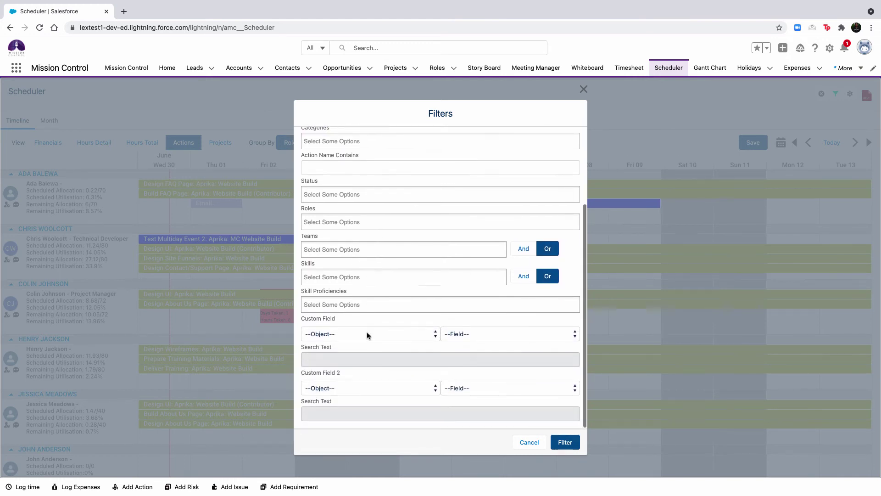
pyautogui.click(367, 334)
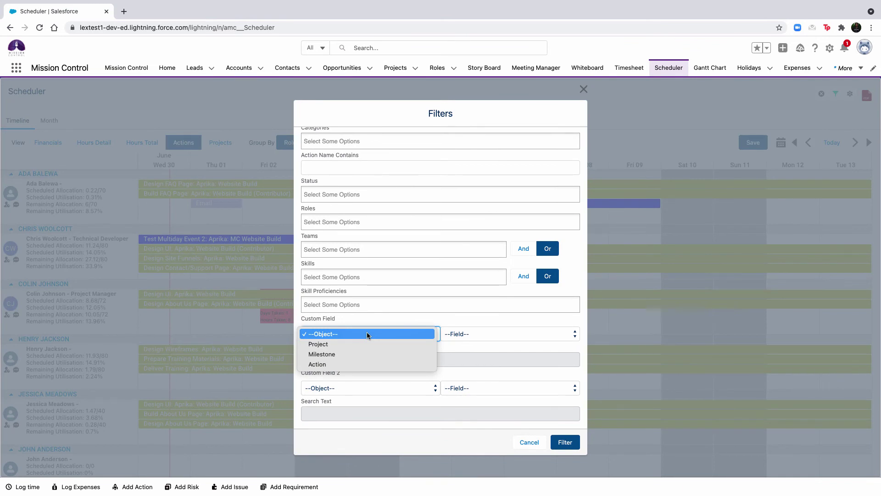
pyautogui.click(368, 334)
pyautogui.click(367, 334)
pyautogui.click(365, 346)
pyautogui.click(502, 337)
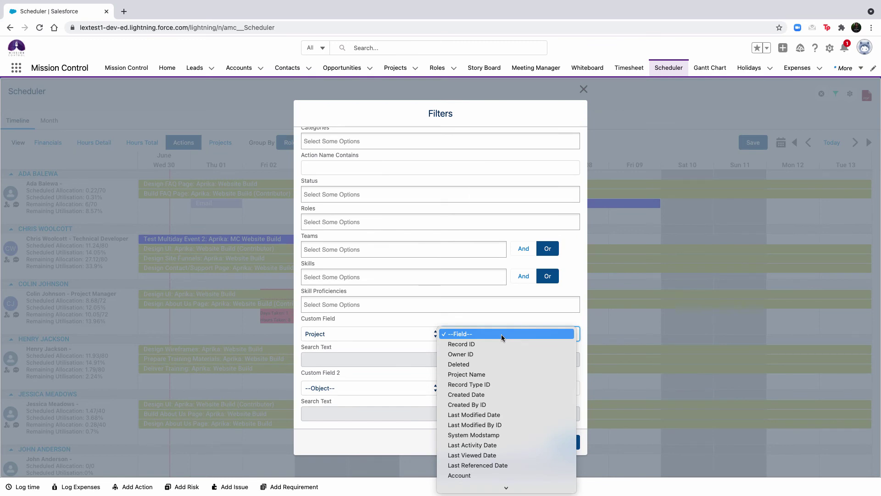
pyautogui.click(371, 334)
pyautogui.click(370, 334)
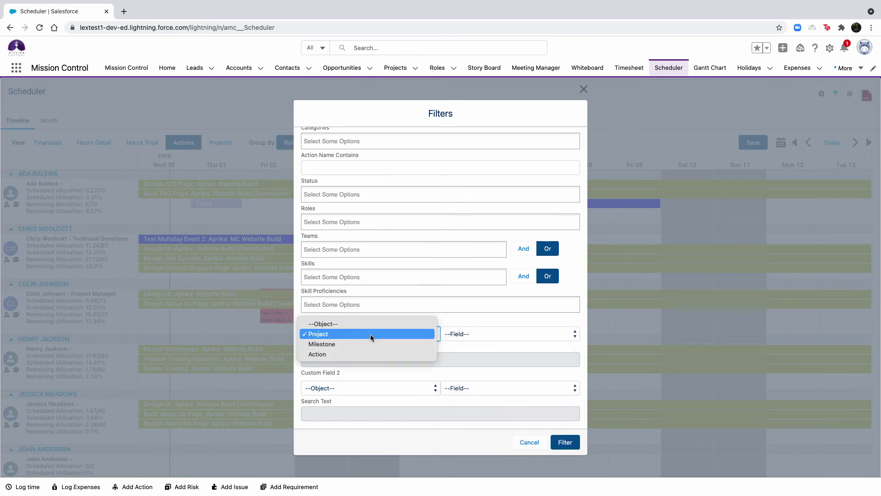
pyautogui.click(372, 327)
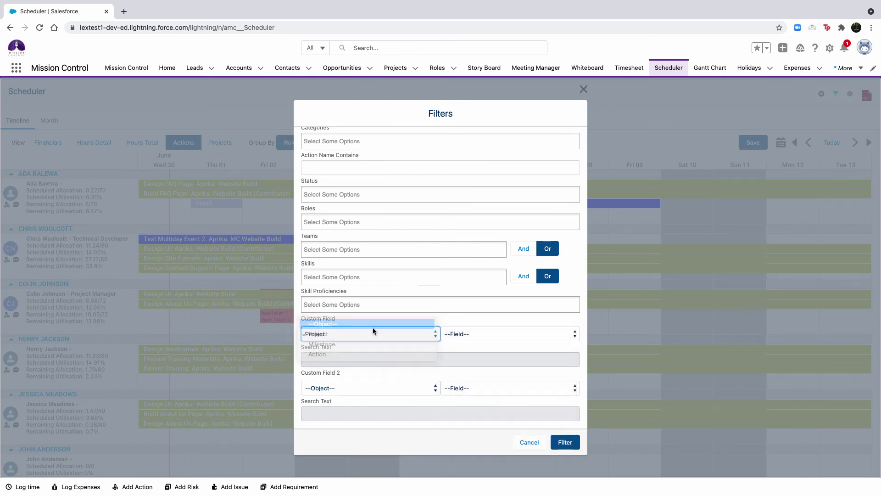
# Restrict the Status filter to In Progress only.
pyautogui.click(356, 197)
pyautogui.click(351, 220)
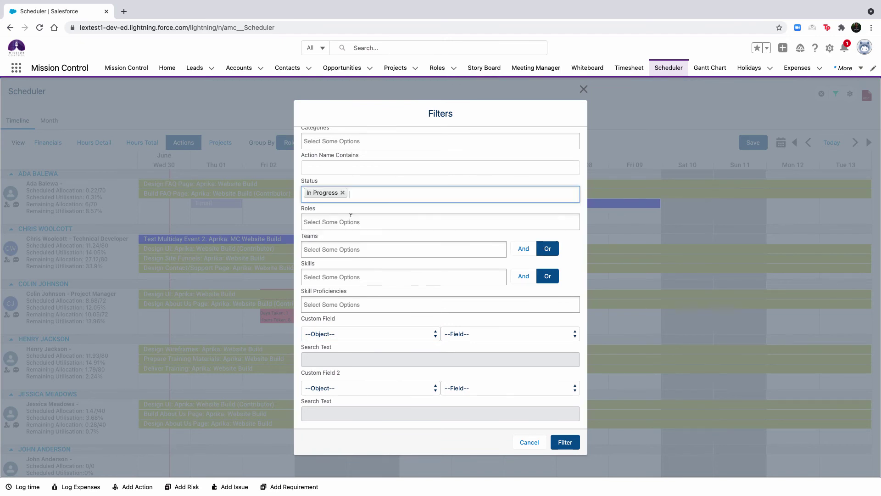
pyautogui.scroll(3, 422, 243)
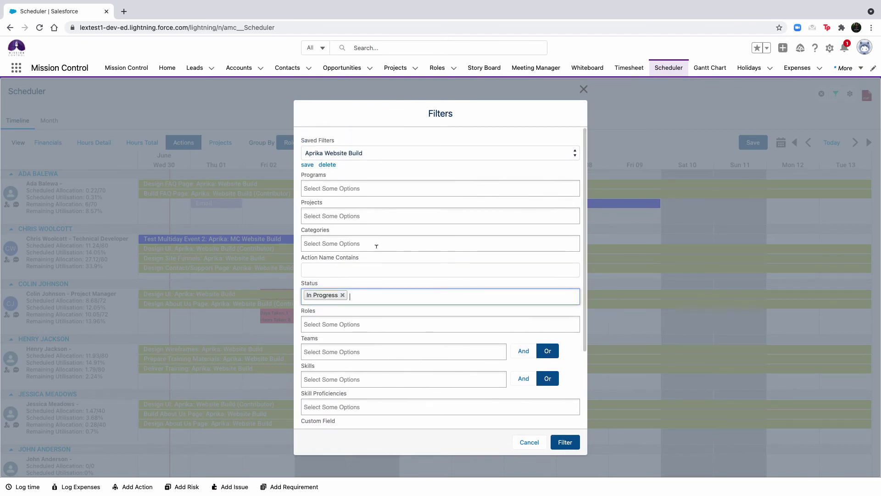
# Save the current filter as a new saved filter named 'In Progress Projects'.
pyautogui.click(403, 153)
pyautogui.click(405, 143)
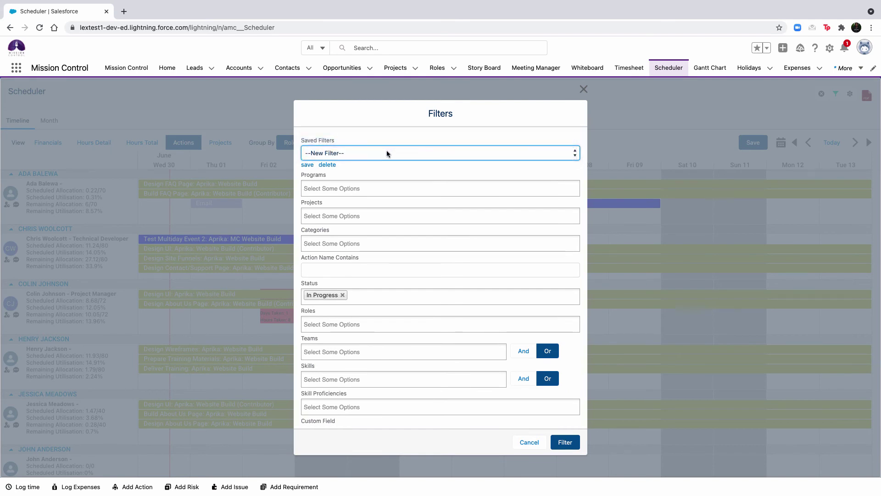
pyautogui.click(306, 165)
pyautogui.click(346, 282)
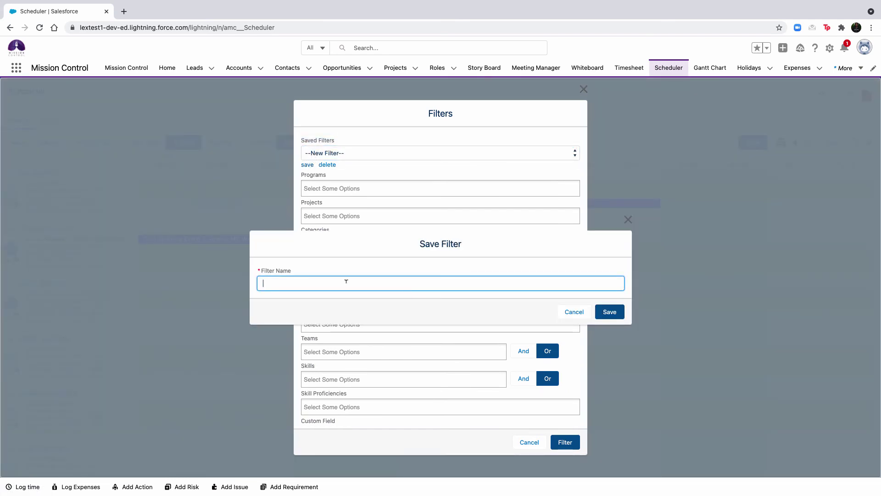
pyautogui.write('In Progress Projects')
pyautogui.click(610, 308)
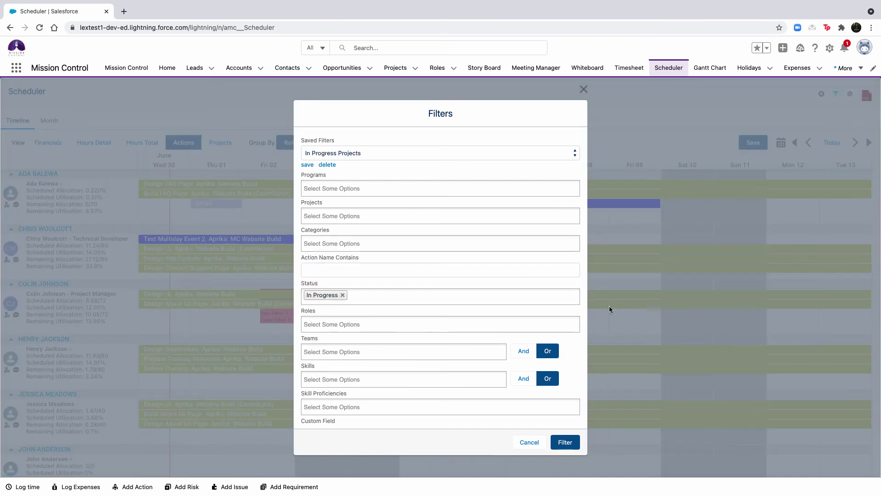
pyautogui.click(836, 97)
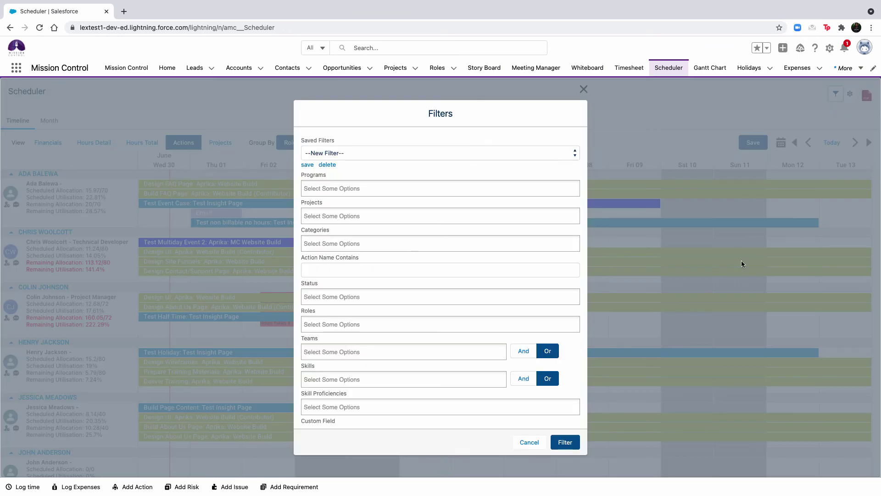
# Load the Aprika Website Build saved filter and apply it to the Scheduler.
pyautogui.click(448, 155)
pyautogui.click(448, 163)
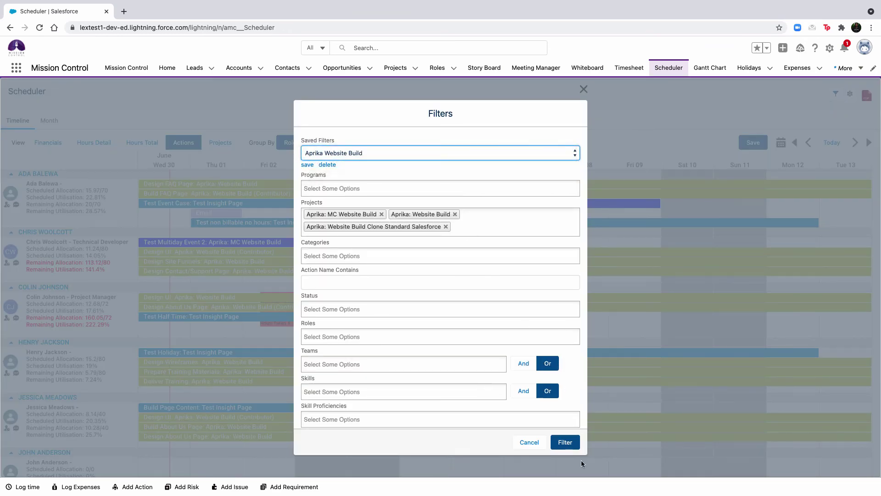
pyautogui.click(569, 444)
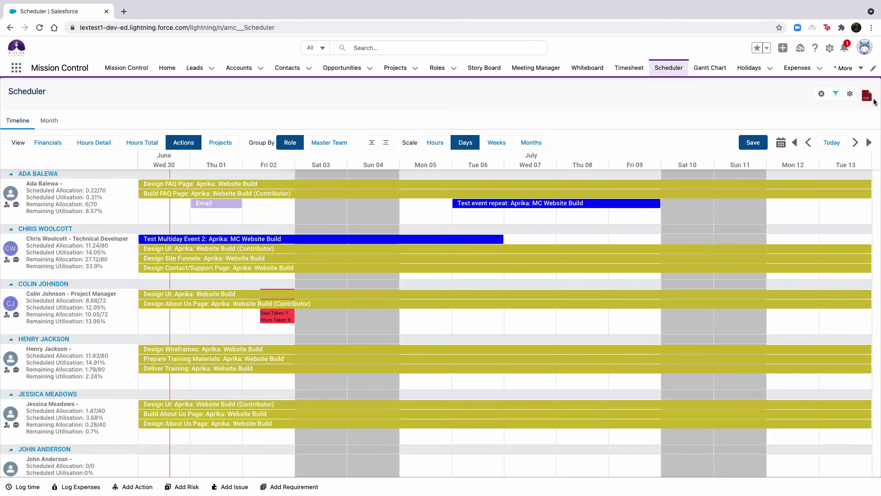
# Enter 'Scheduler' as the header text in the PDF Export dialog.
pyautogui.click(868, 96)
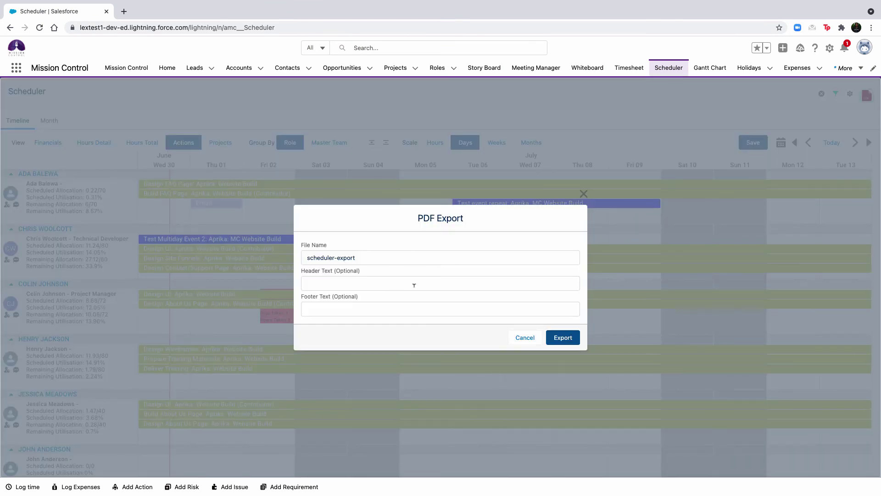
pyautogui.click(485, 280)
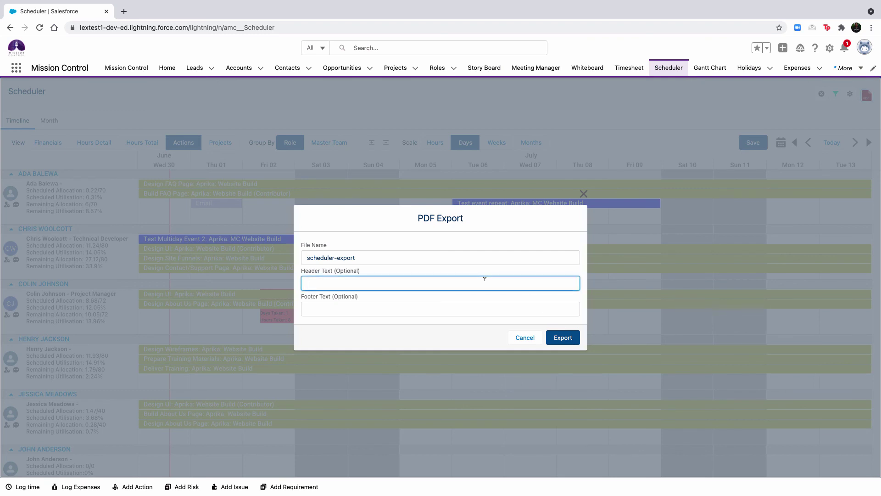
pyautogui.write('Scheduler')
# Export the Scheduler to PDF.
pyautogui.click(568, 339)
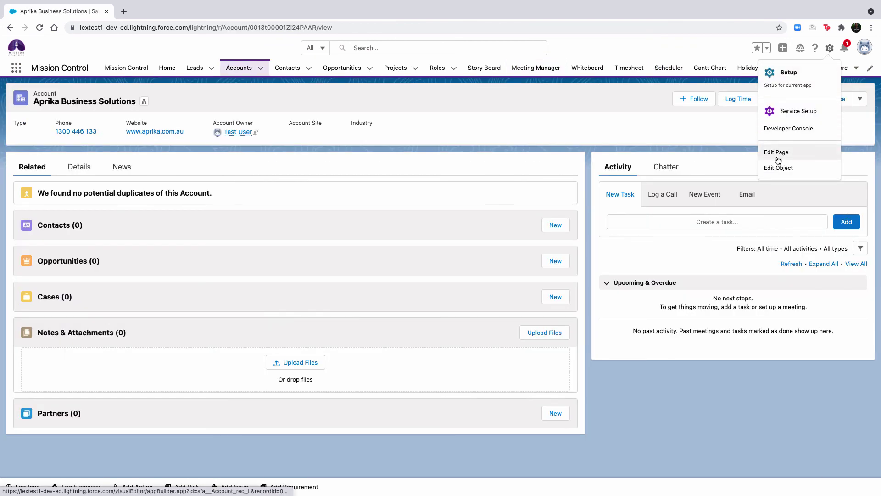
# Add a Visualforce component showing Scheduler Anywhere to the Account page's Related tab.
pyautogui.click(776, 154)
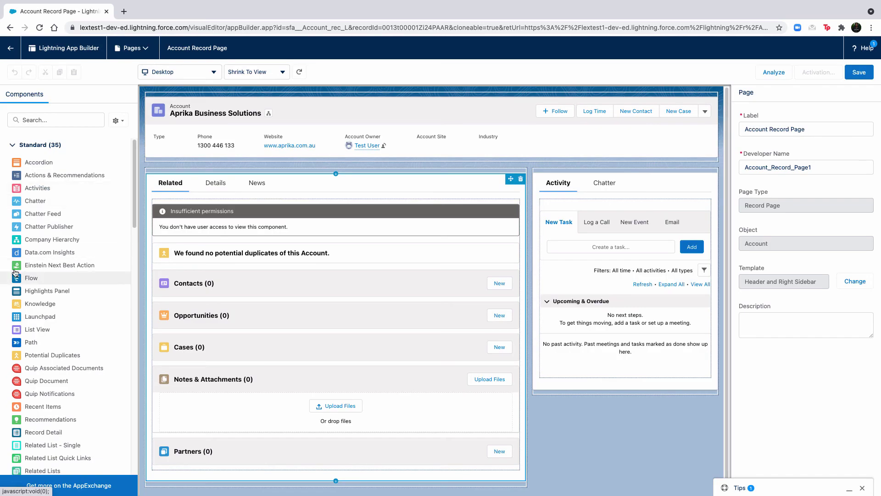
pyautogui.scroll(-8, 68, 316)
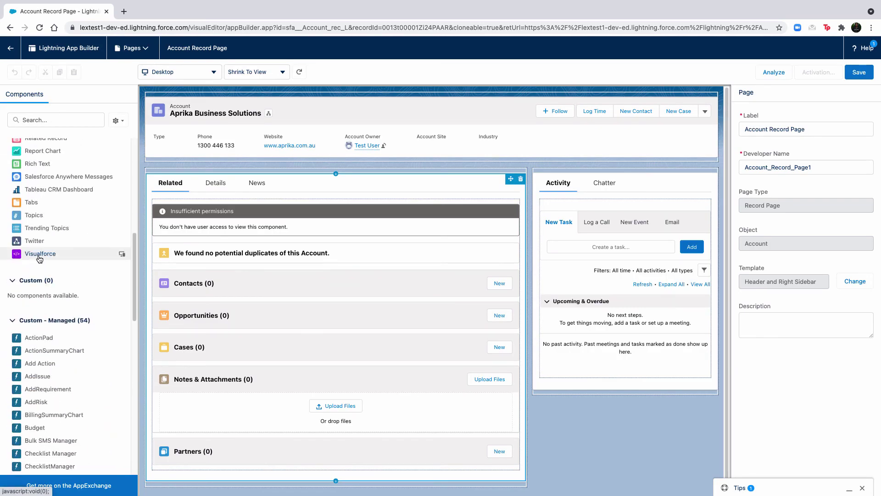
pyautogui.moveTo(40, 259); pyautogui.dragTo(240, 208)
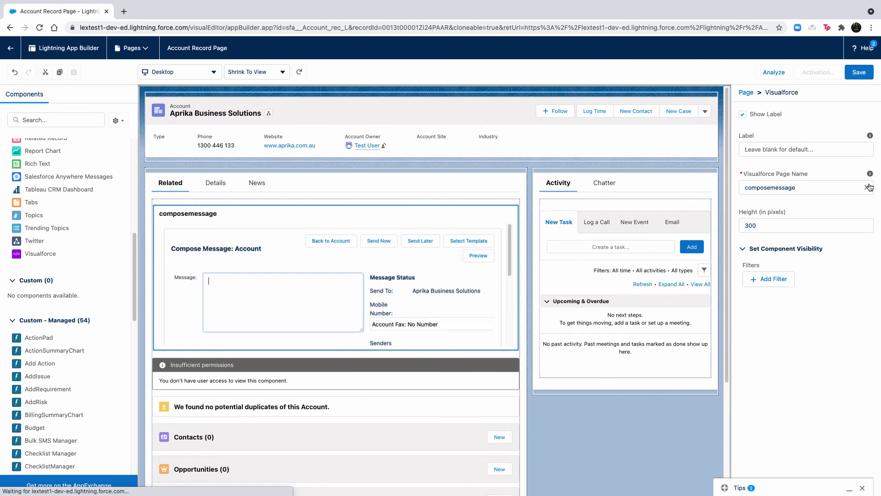
pyautogui.click(867, 187)
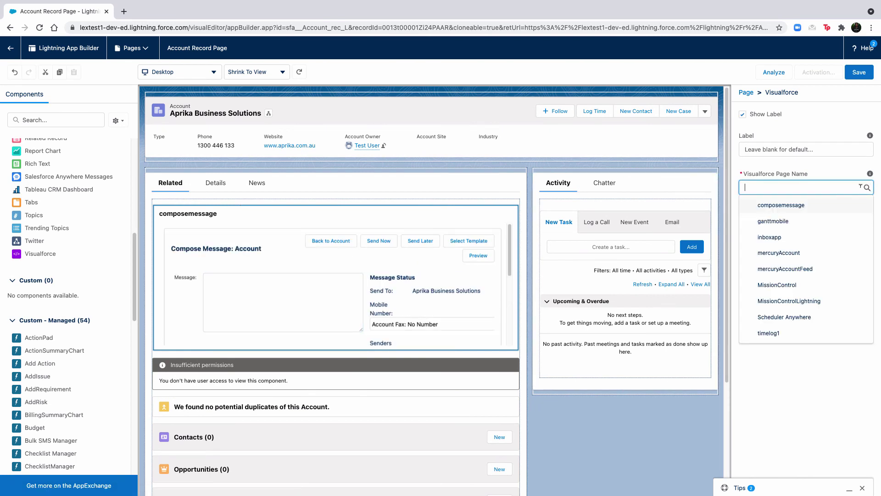
pyautogui.click(785, 318)
pyautogui.click(755, 225)
# Set the component height to 1000 pixels and save the Account record page.
pyautogui.doubleClick(756, 225)
pyautogui.write('1000')
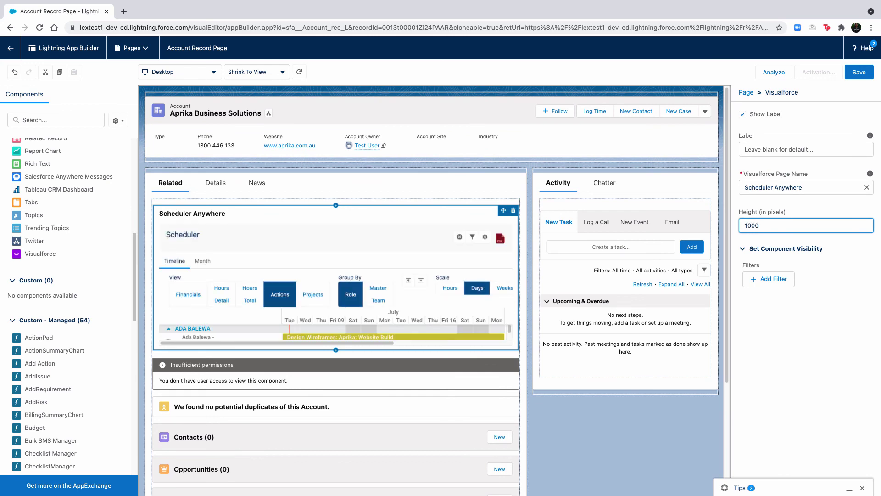
pyautogui.click(826, 206)
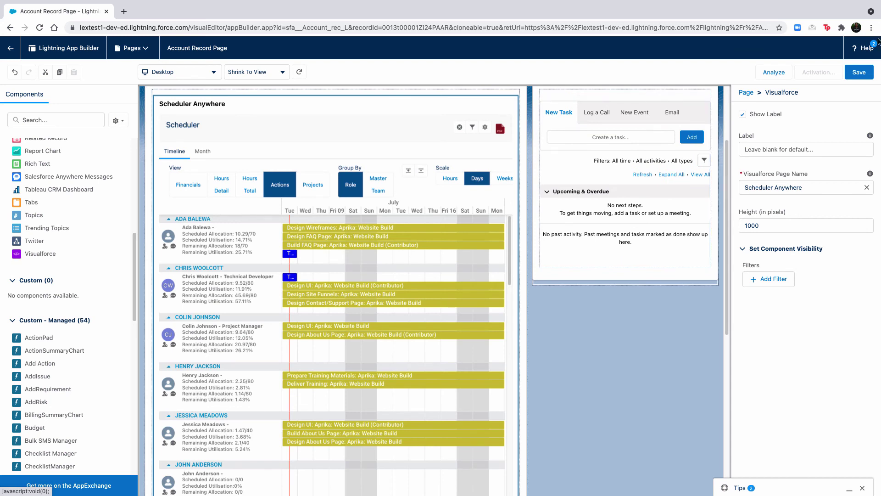
pyautogui.click(869, 72)
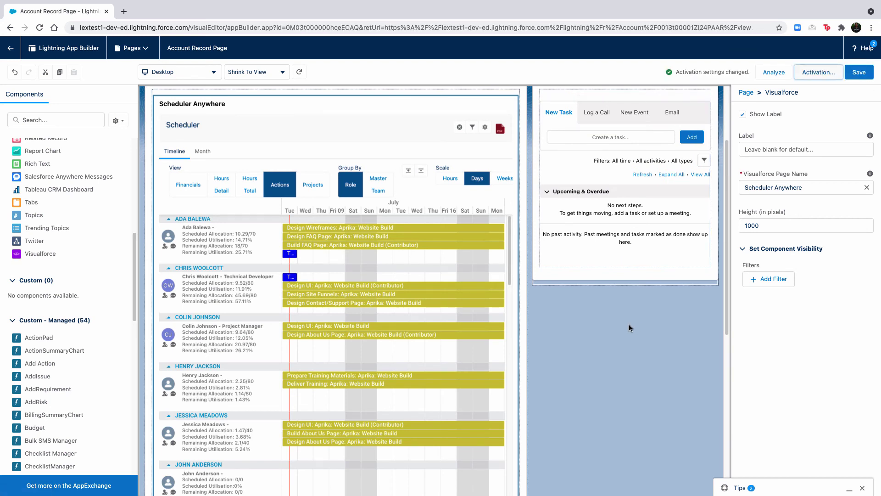
pyautogui.click(858, 73)
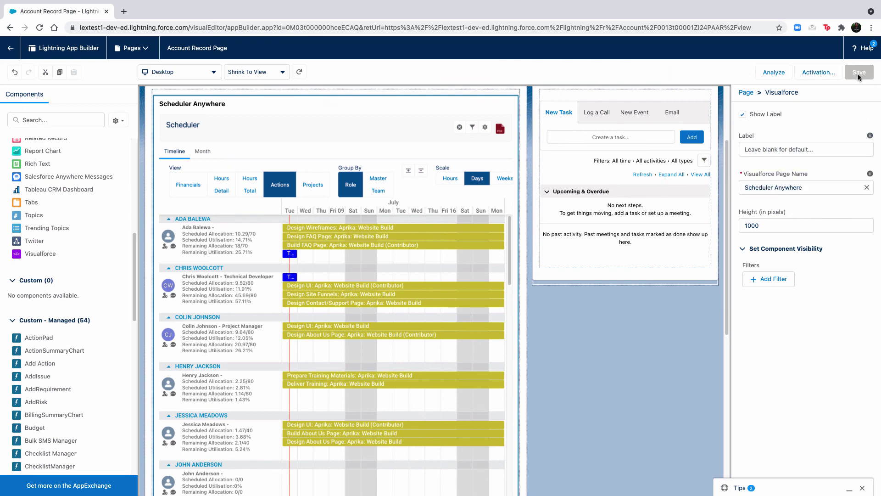
pyautogui.click(17, 54)
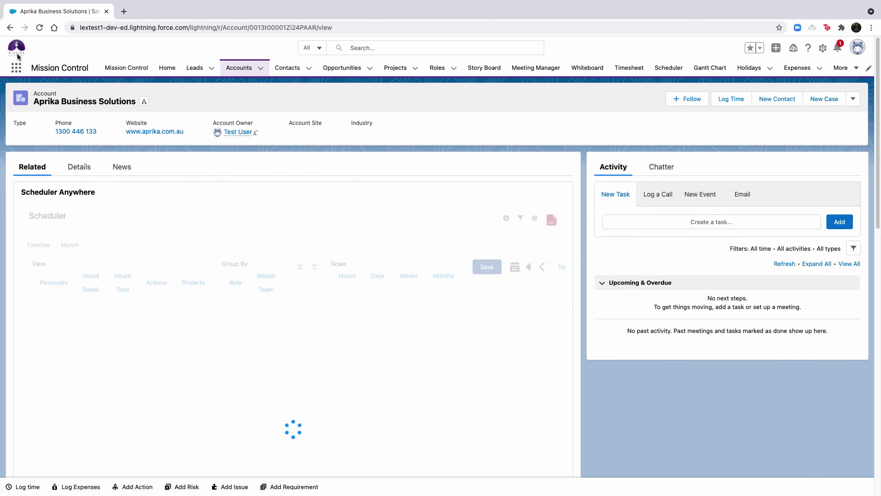
# Scroll through the embedded Scheduler on the Aprika Business Solutions account page.
pyautogui.scroll(-1, 649, 253)
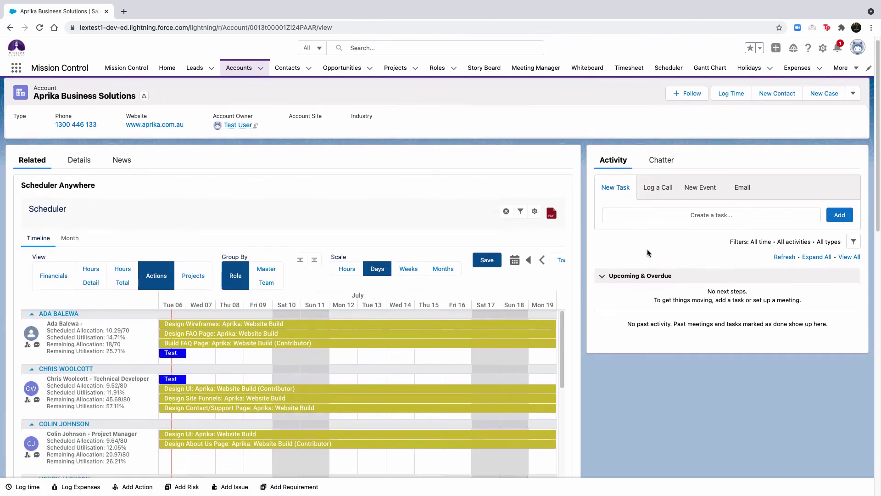
pyautogui.scroll(-5, 654, 250)
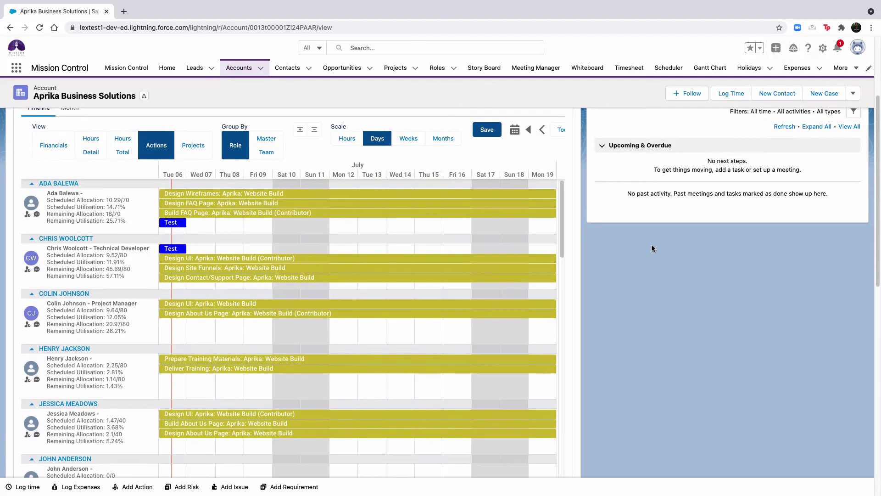
pyautogui.scroll(2, 652, 245)
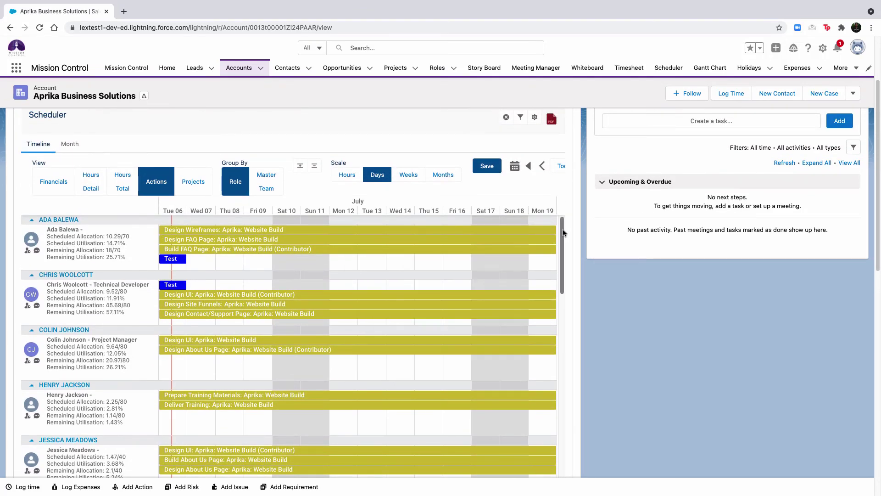
pyautogui.moveTo(563, 233)
pyautogui.mouseDown()
pyautogui.moveTo(568, 252)
pyautogui.moveTo(572, 222)
pyautogui.mouseUp()
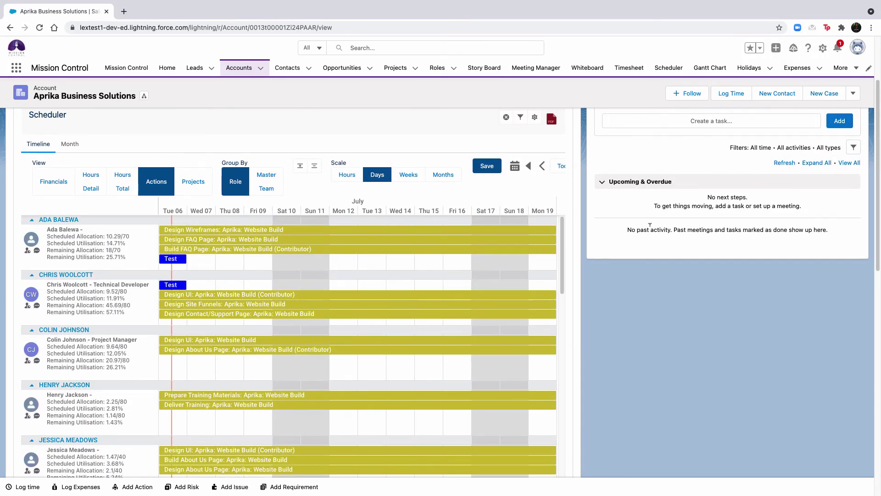